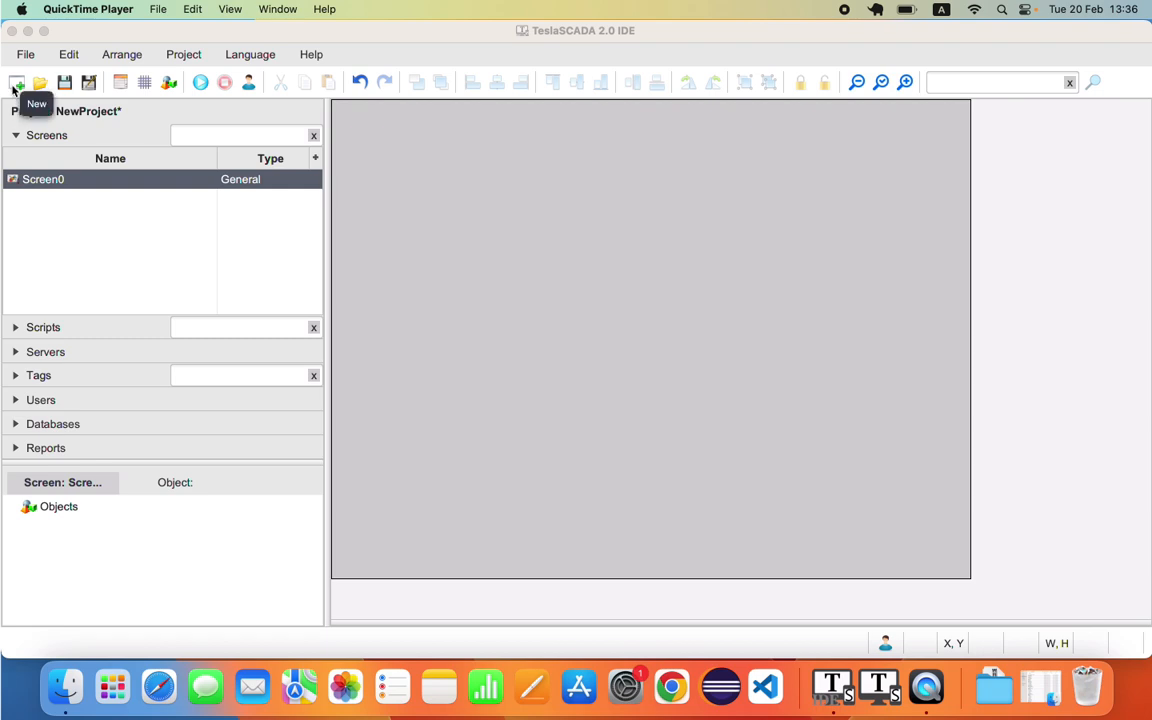
Step: Create a new project, NewProject, with default settings and its Screen0
left_click(15, 88)
key("Escape")
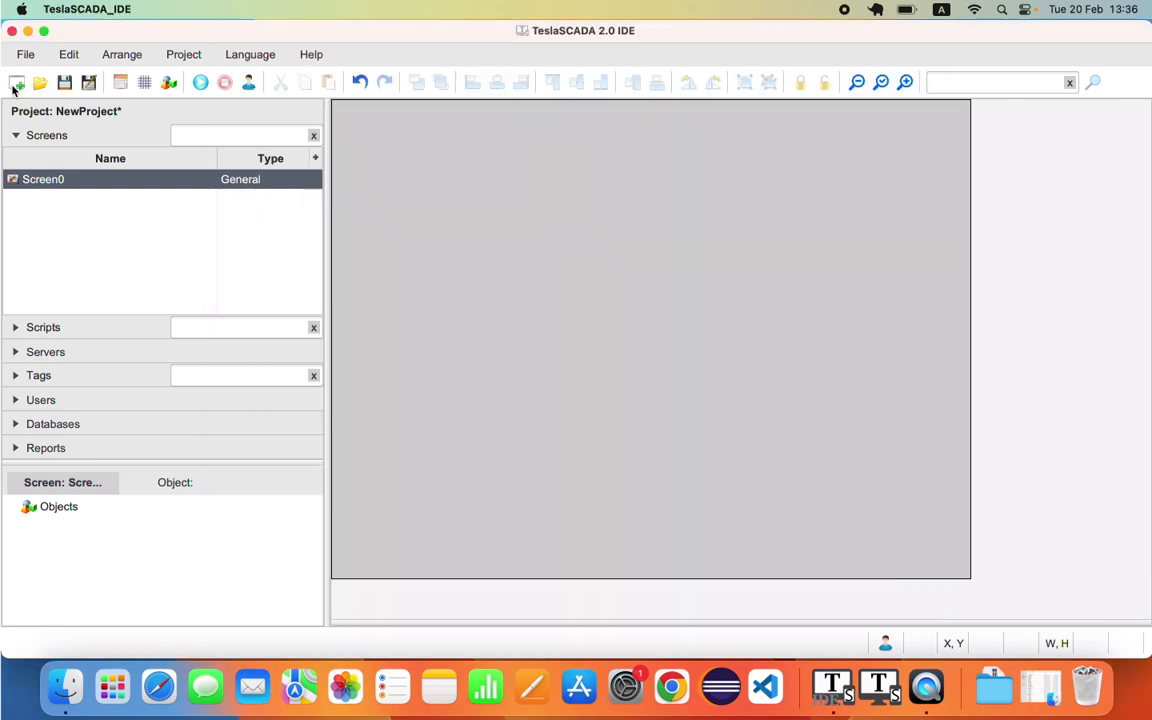
left_click(26, 54)
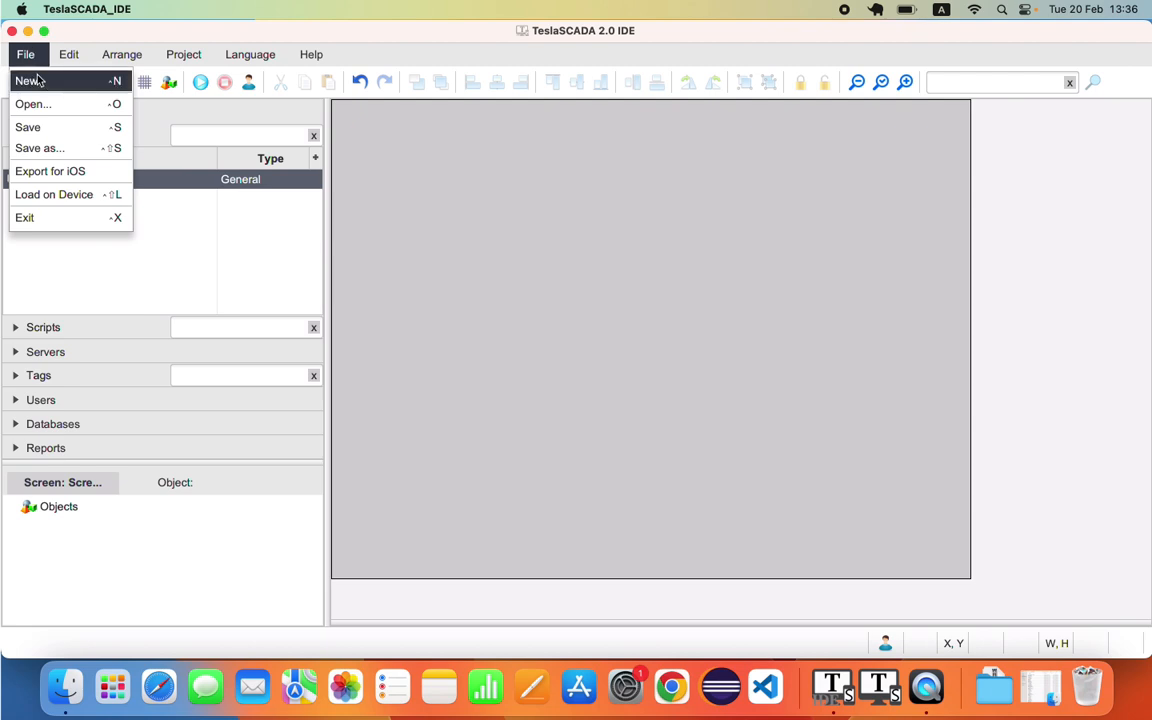
left_click(37, 81)
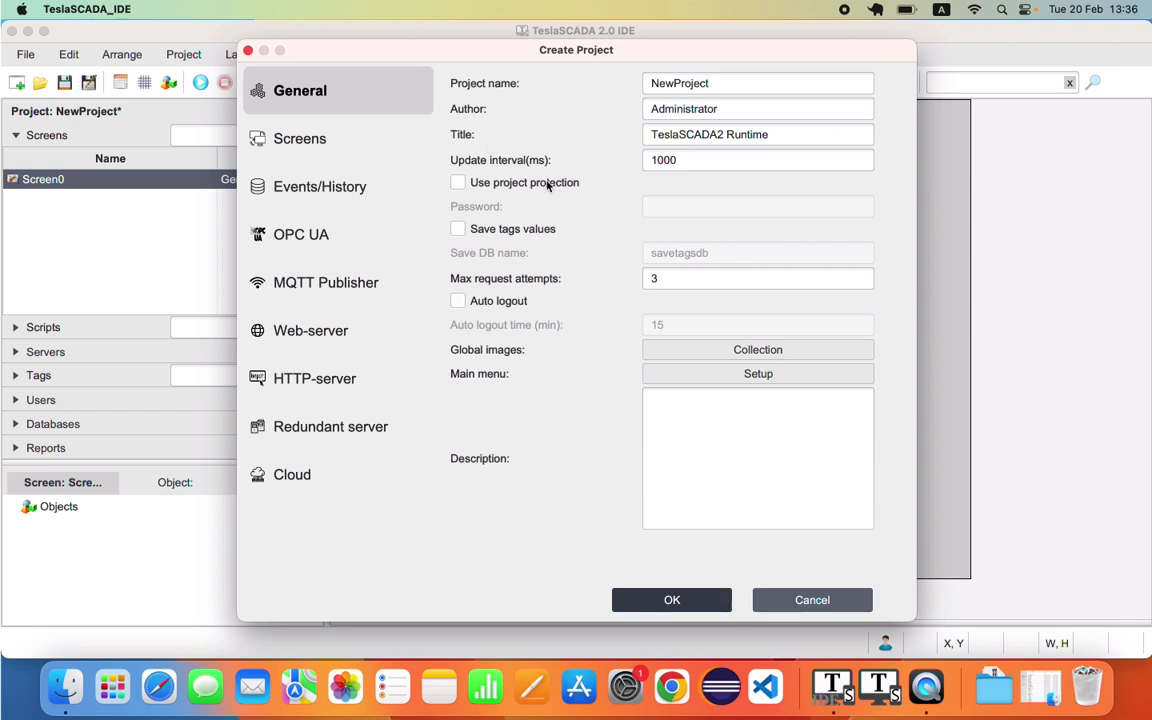
key("Return")
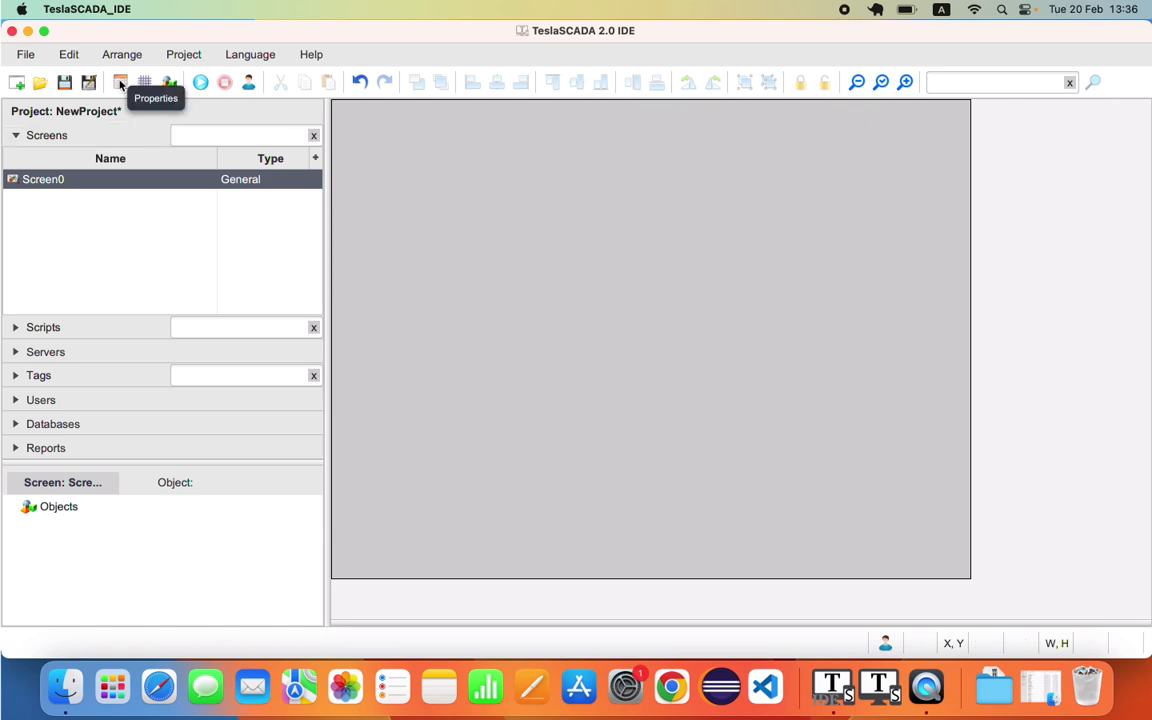
Step: Open the project properties and browse the Screens, OPC UA, MQTT, Web-server and Cloud categories
left_click(120, 84)
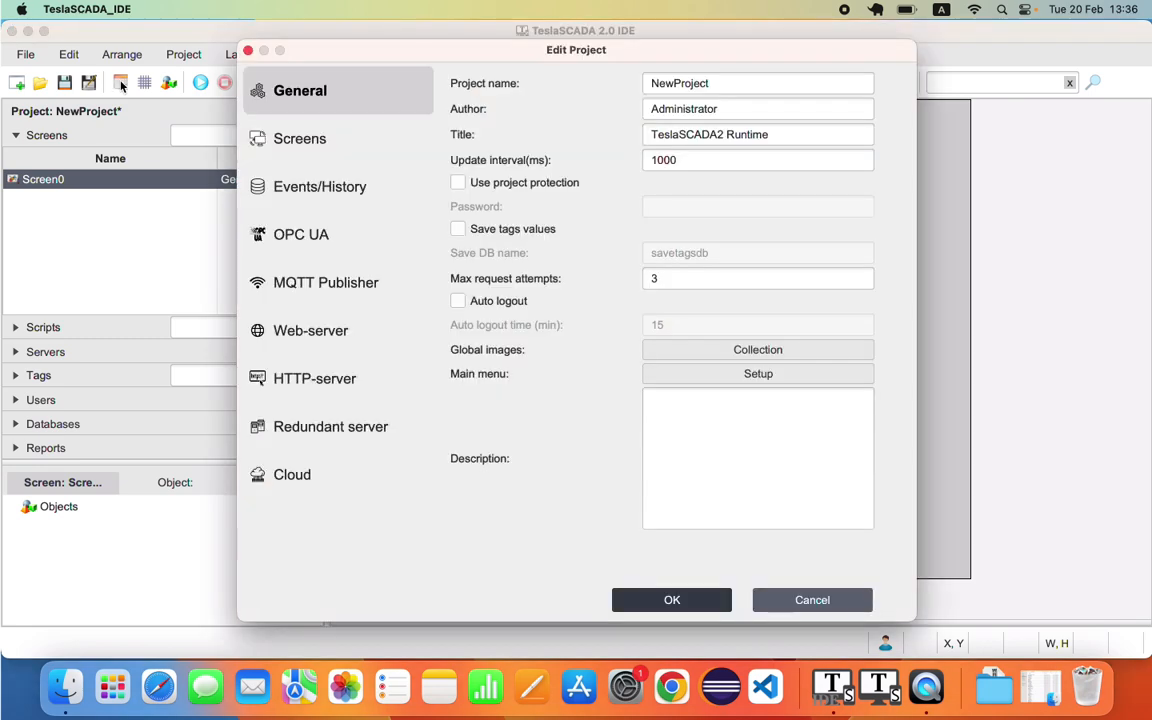
key("Escape")
left_click(184, 54)
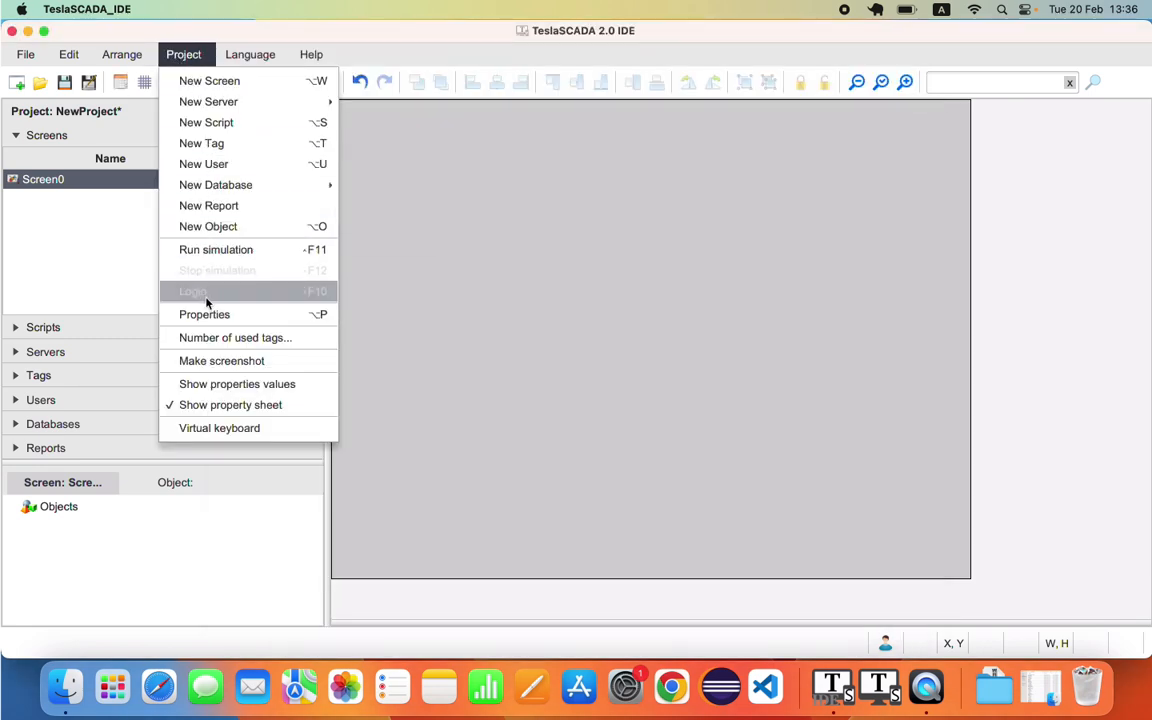
left_click(205, 314)
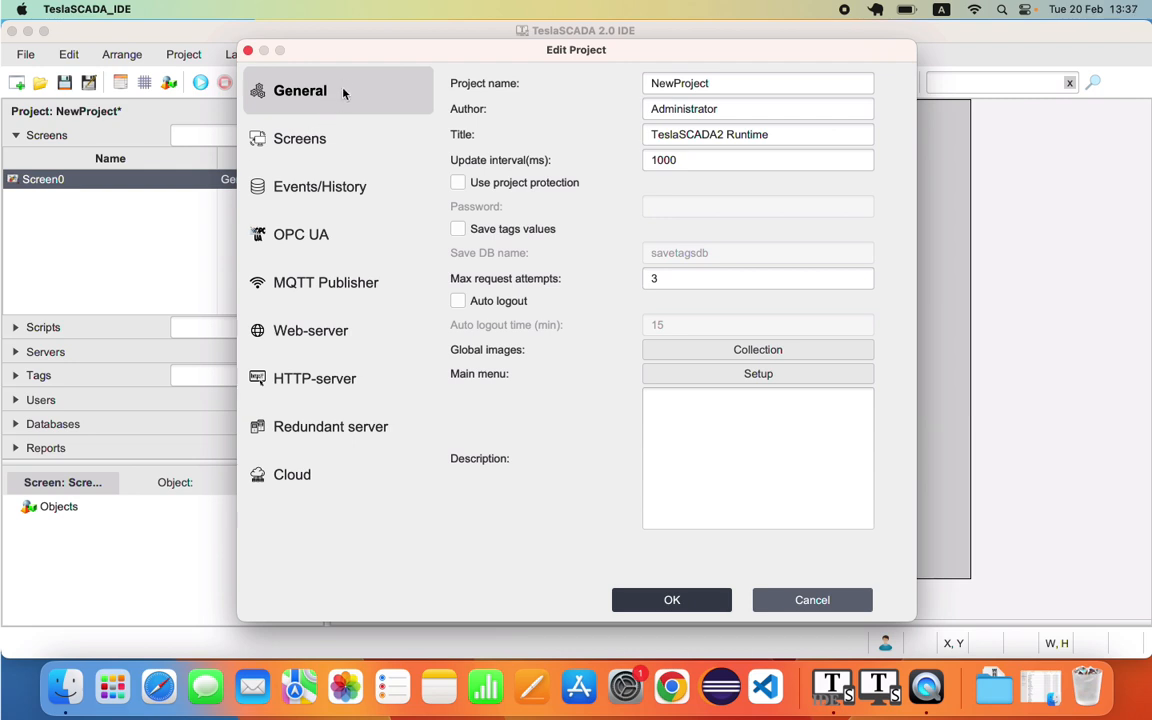
left_click(286, 134)
left_click(300, 187)
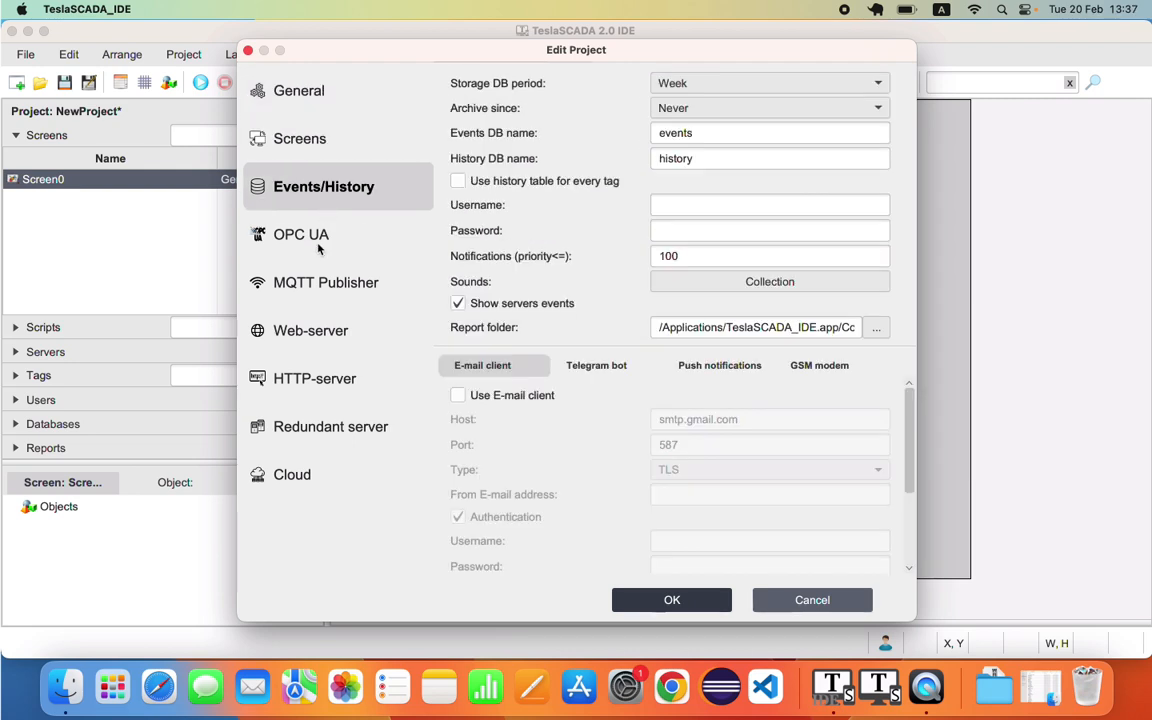
left_click(318, 240)
left_click(319, 285)
left_click(319, 332)
left_click(322, 379)
left_click(325, 427)
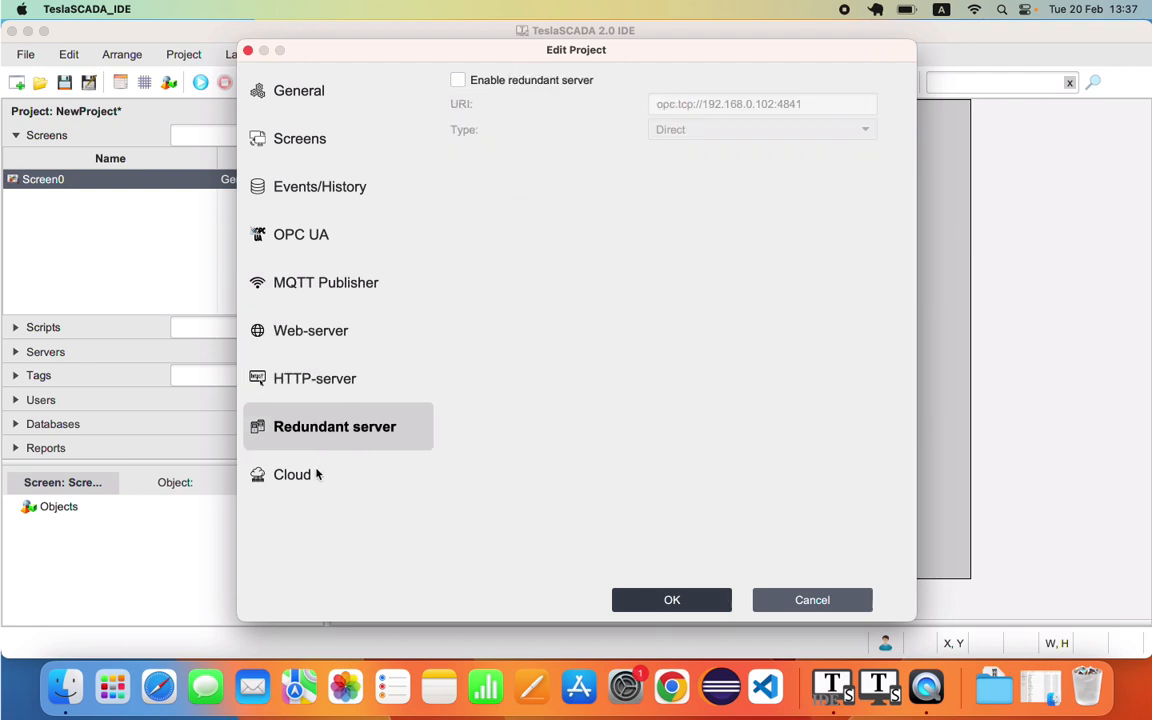
left_click(316, 474)
left_click(305, 101)
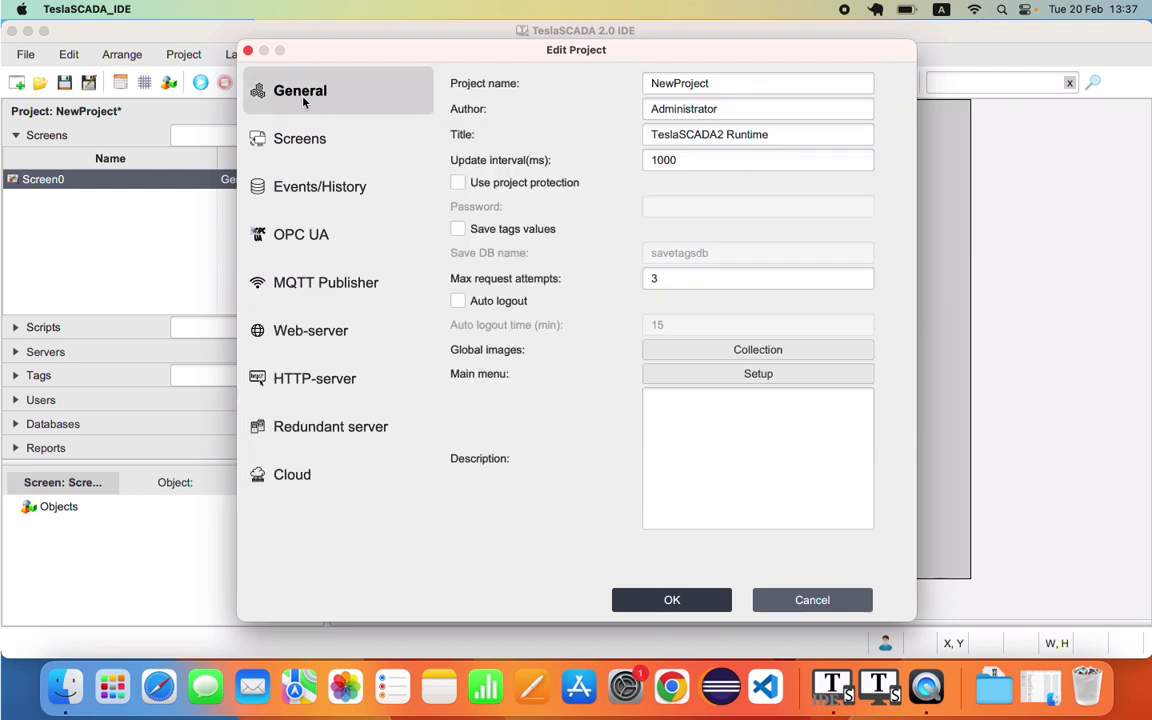
Step: Change the project name to MyProject and the title to OurCompanyTitle
left_click(676, 84)
key("BackSpace")
key("BackSpace")
key("BackSpace")
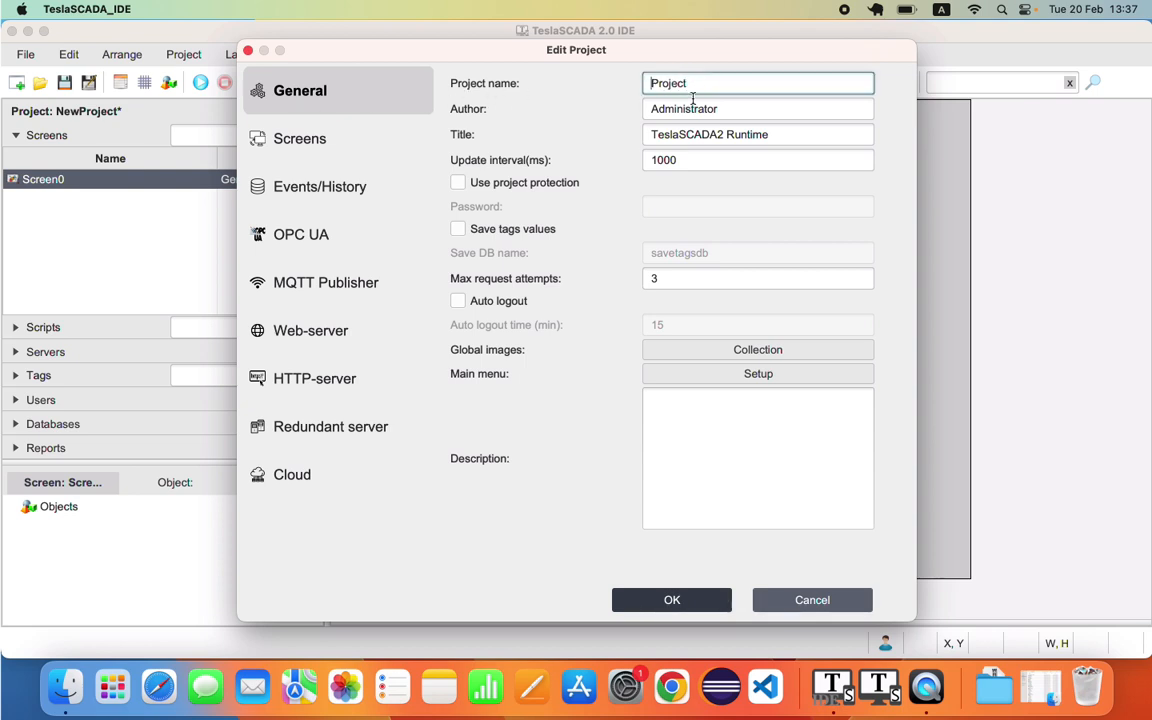
type("My")
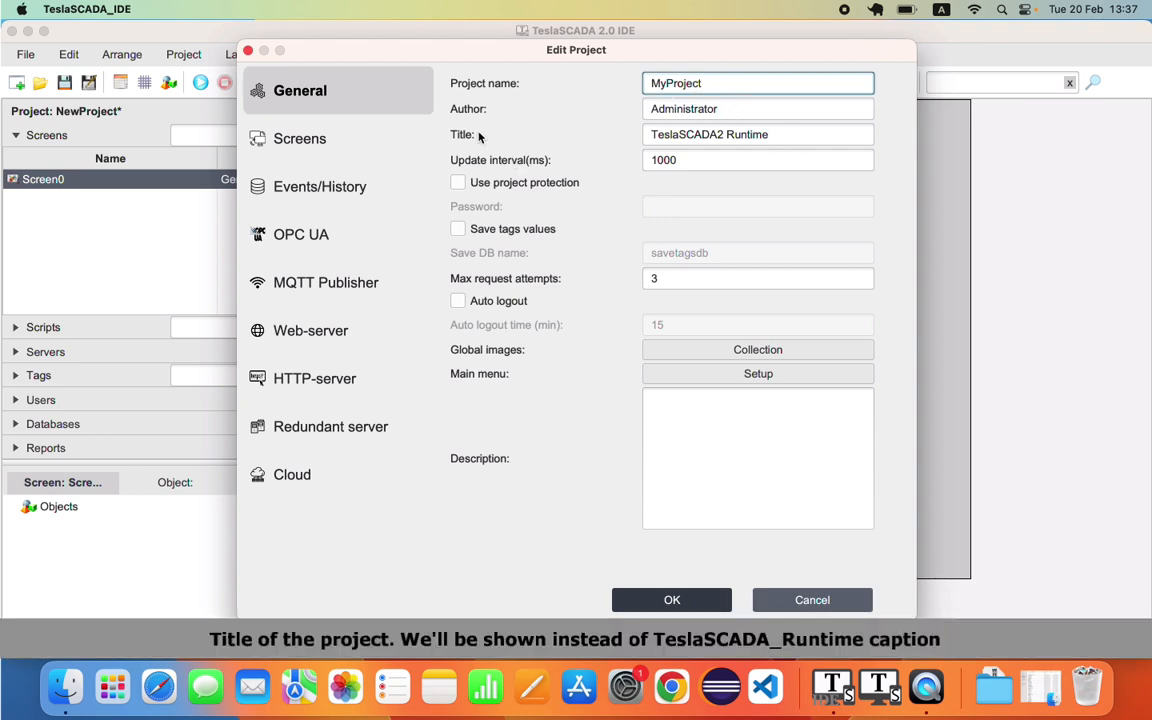
left_click_drag(652, 135, 808, 135)
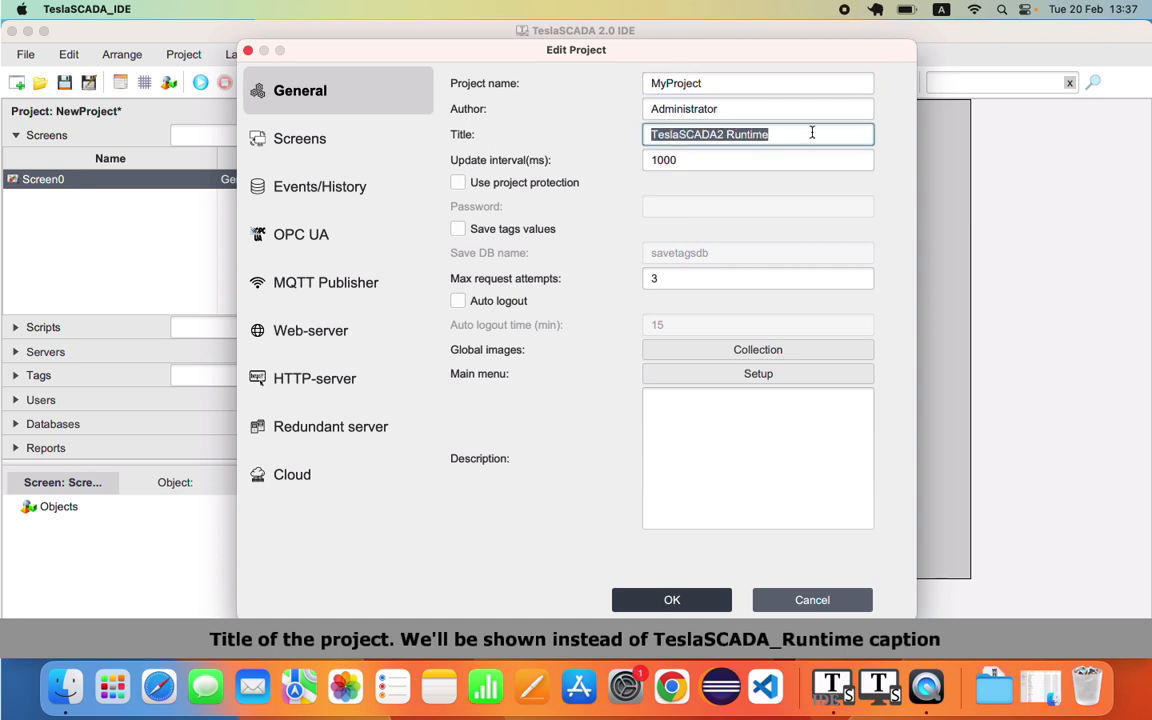
type("O")
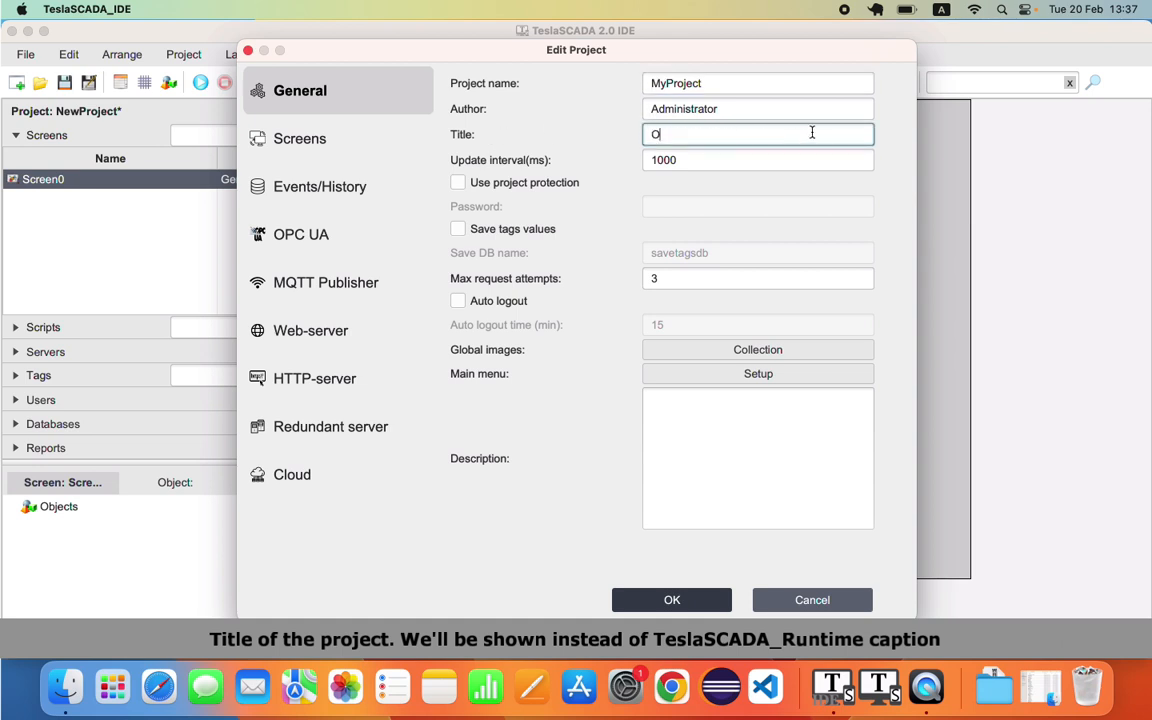
type("urCompanyTitle")
Step: Confirm the new name and title, then save the project as Test
left_click(672, 599)
left_click(25, 54)
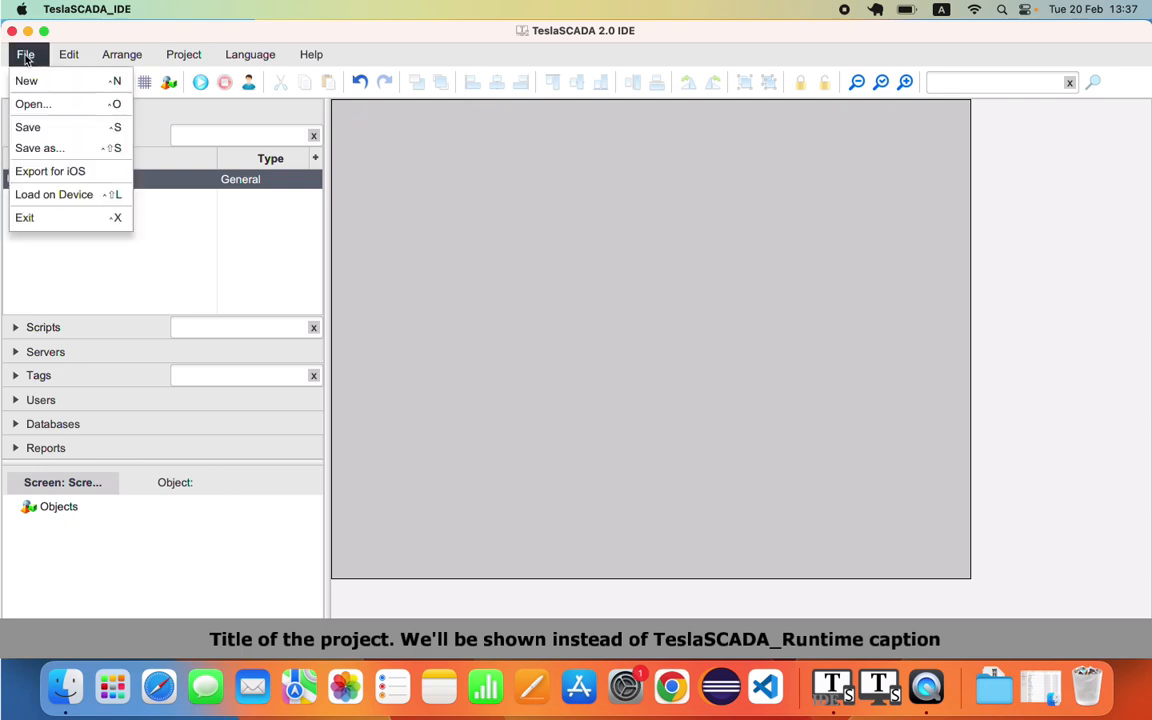
left_click(45, 146)
type("Test.tsp2")
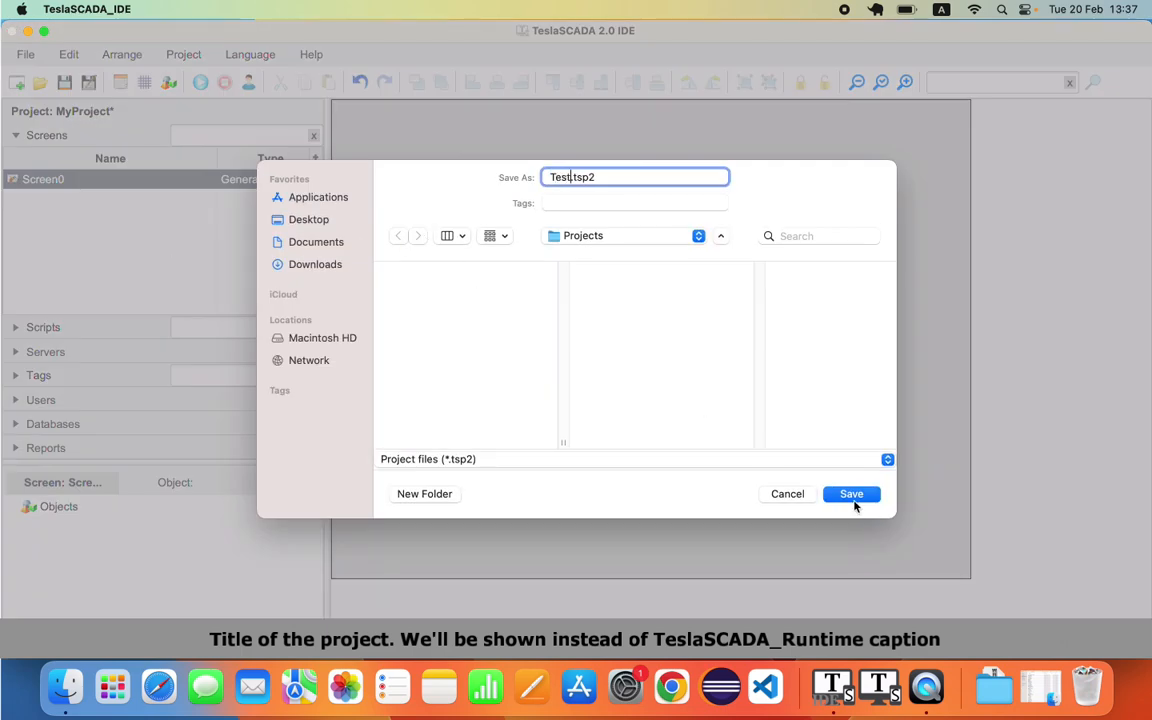
left_click(851, 494)
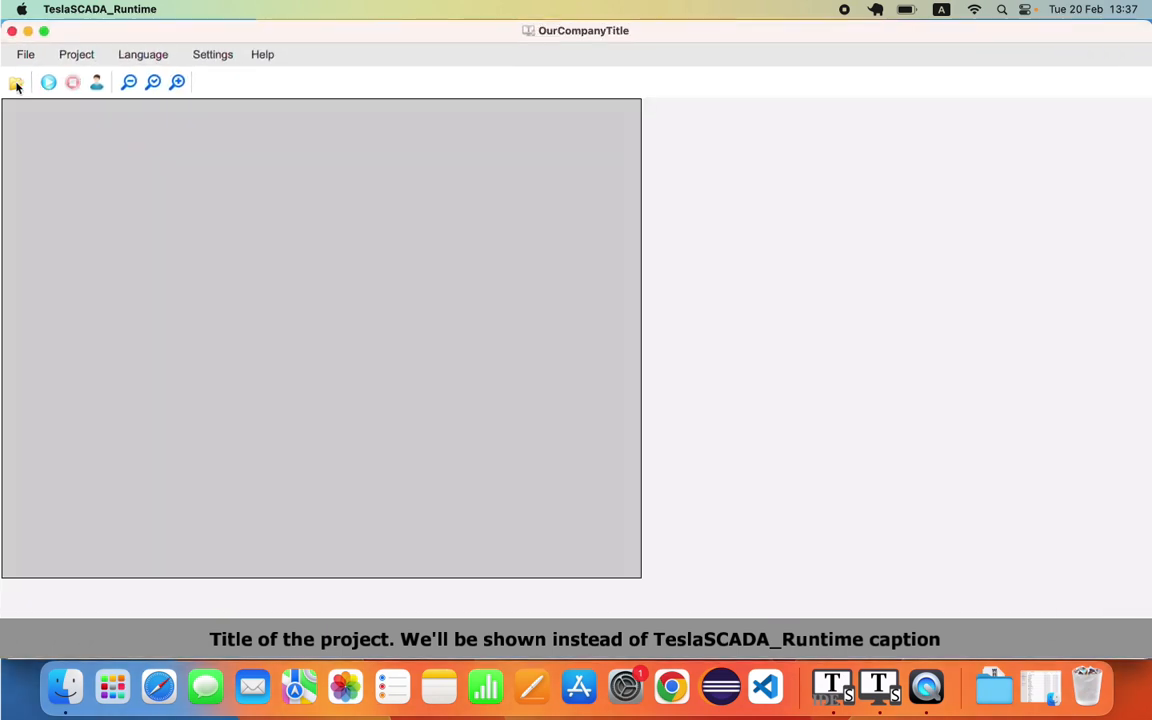
Step: Load Test.tsp2 in TeslaSCADA Runtime to check the caption, then return to the IDE
left_click(15, 82)
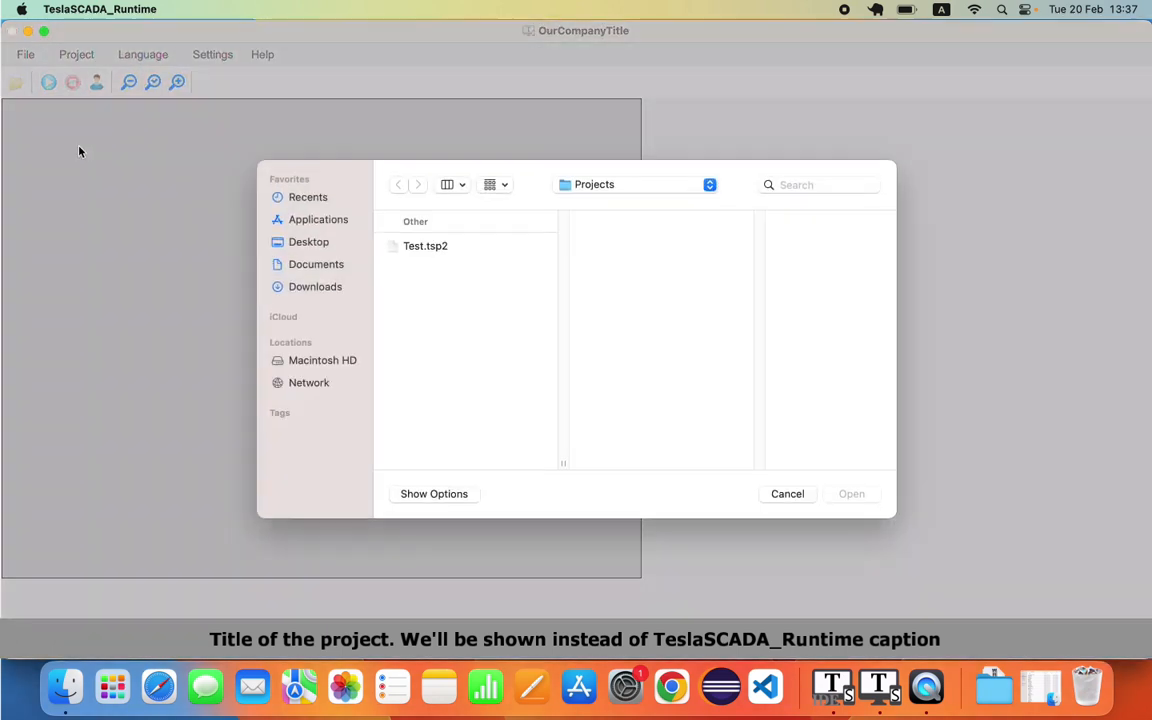
left_click(420, 248)
left_click(851, 494)
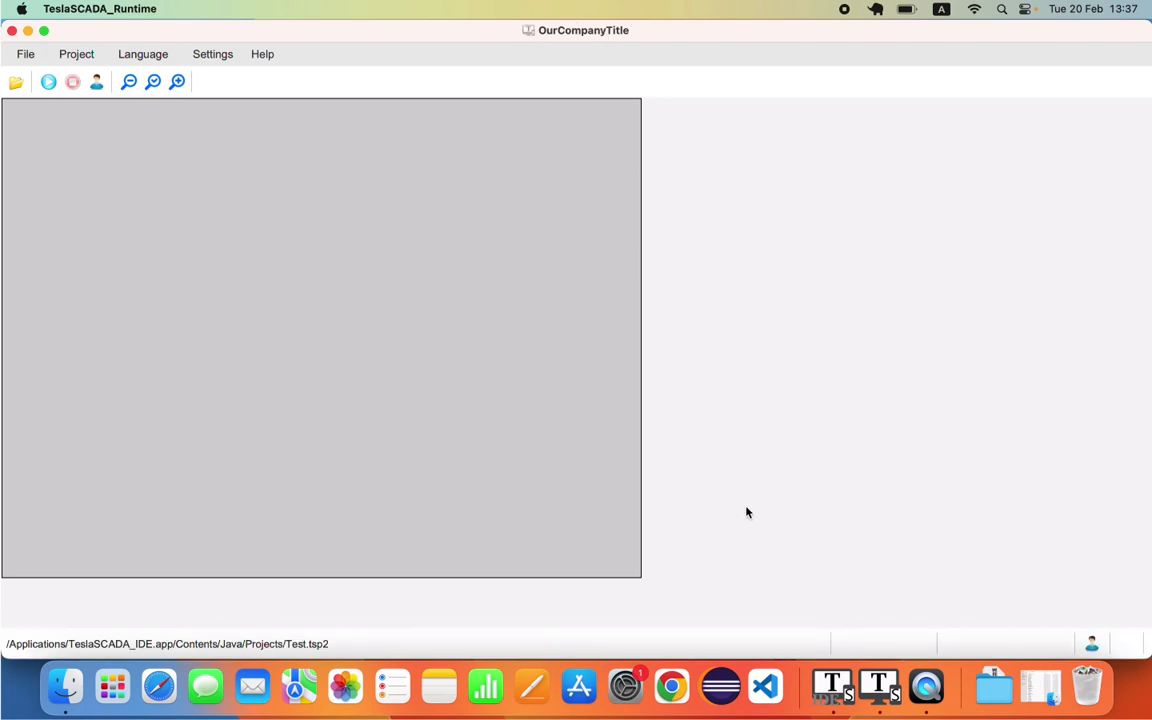
left_click(831, 686)
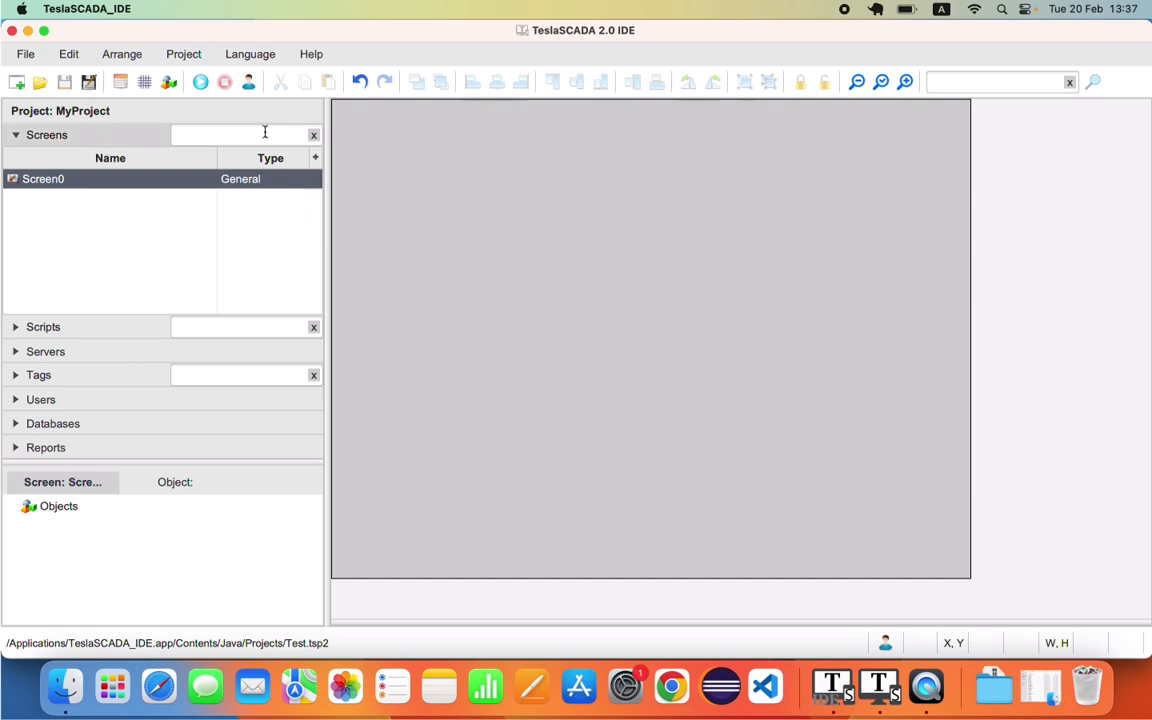
Step: Enable project protection in the project properties and set a project password
left_click(119, 82)
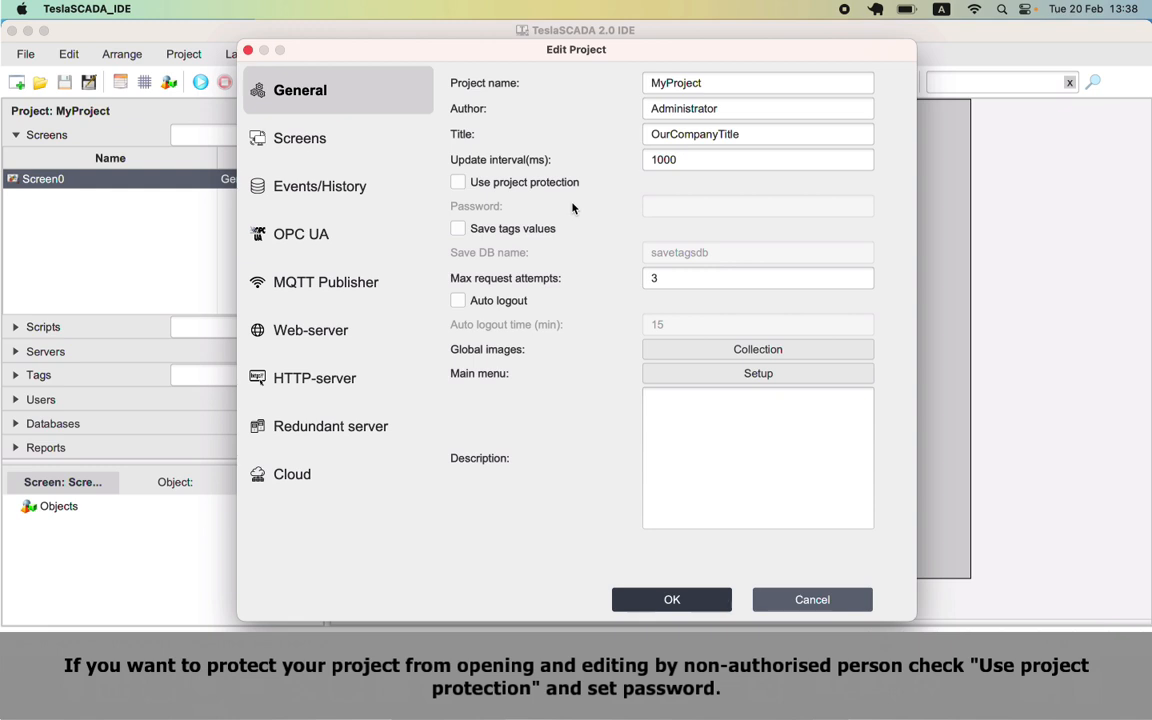
left_click(457, 183)
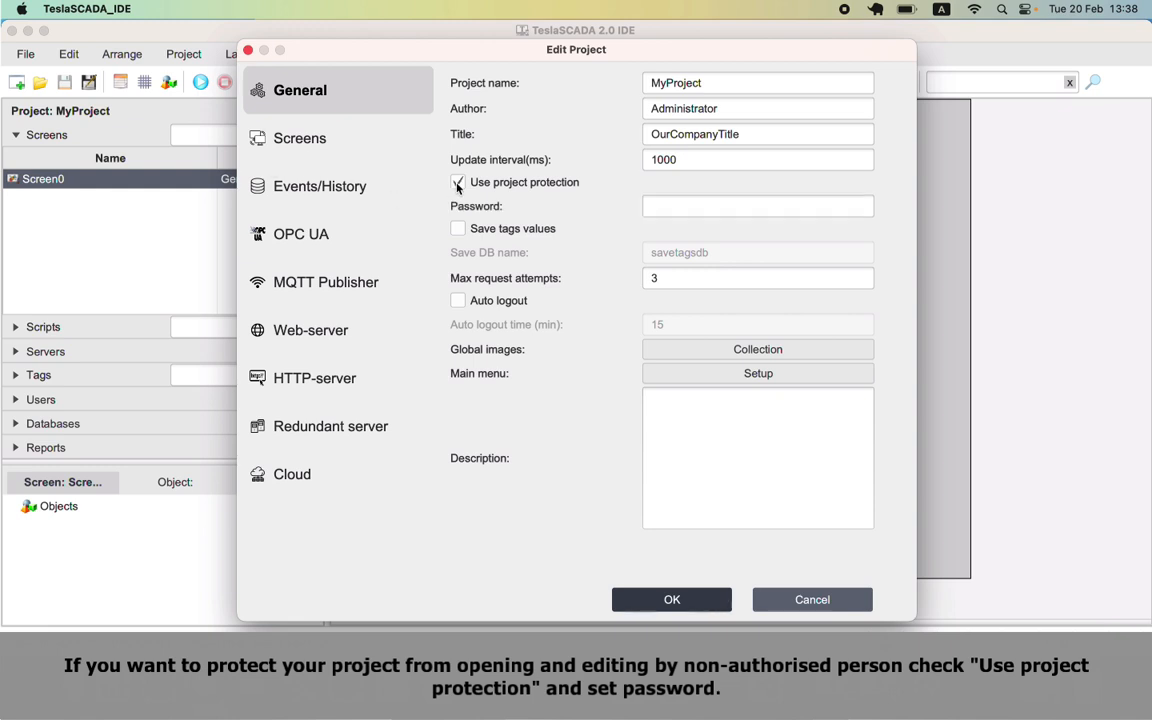
left_click(687, 207)
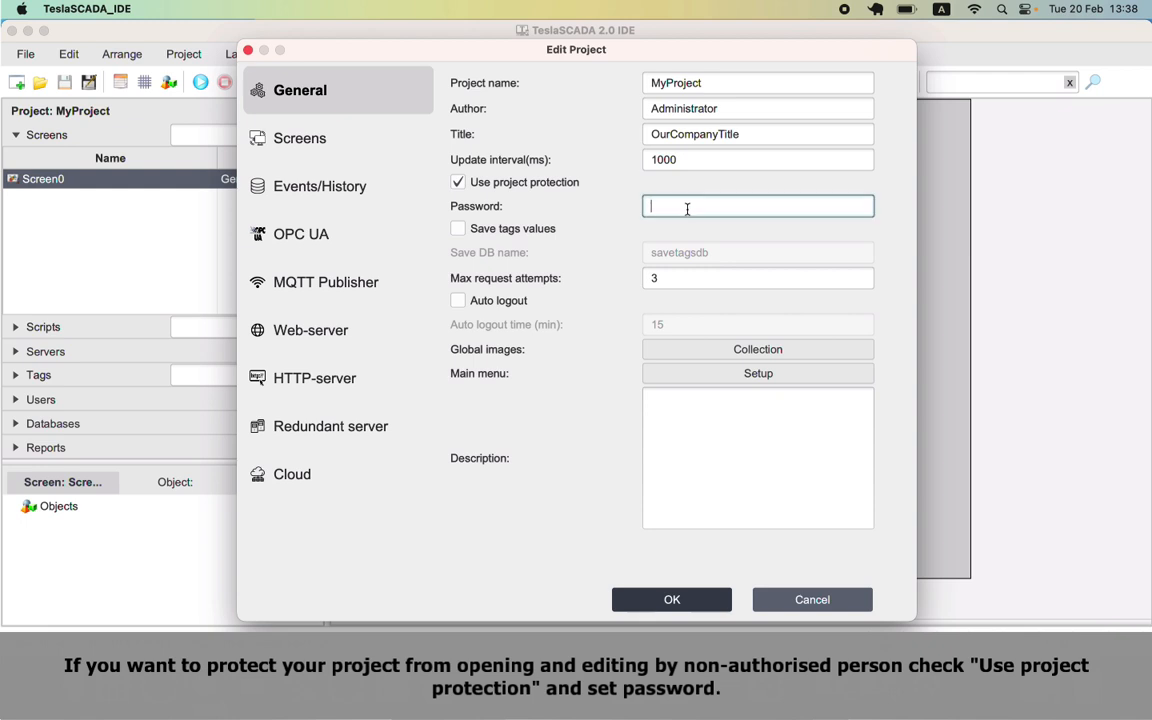
type("123456")
left_click(672, 599)
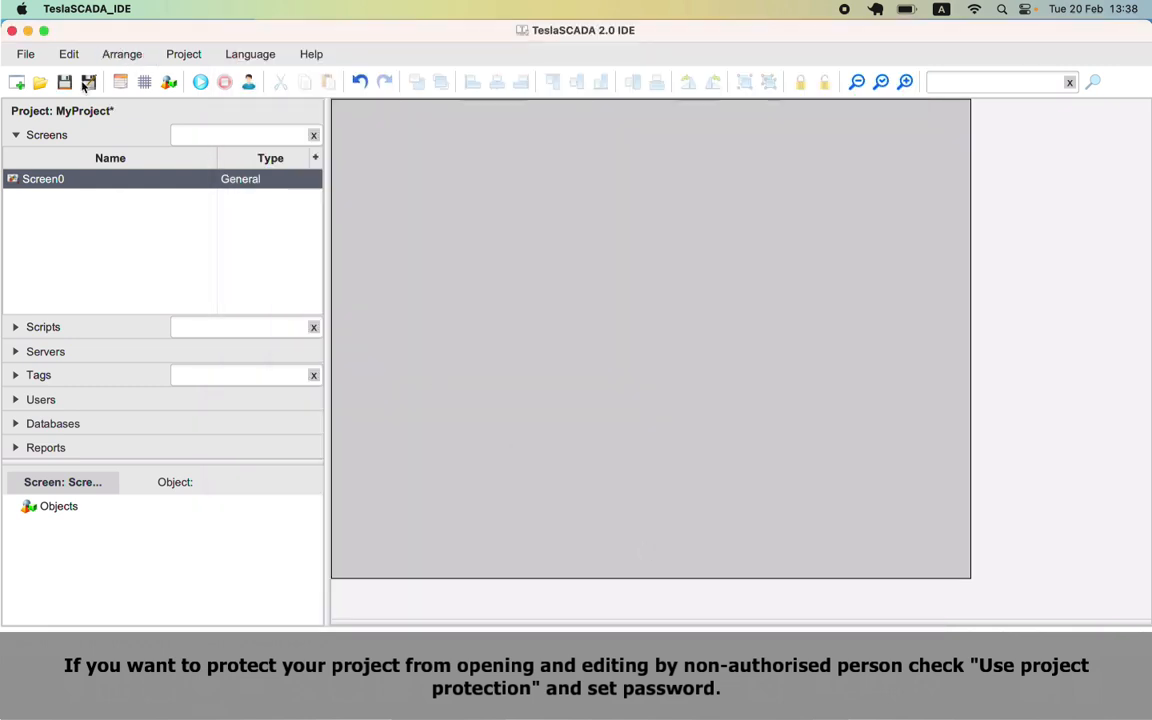
Step: Reopen Test.tsp2 and enter the project password when prompted
left_click(40, 82)
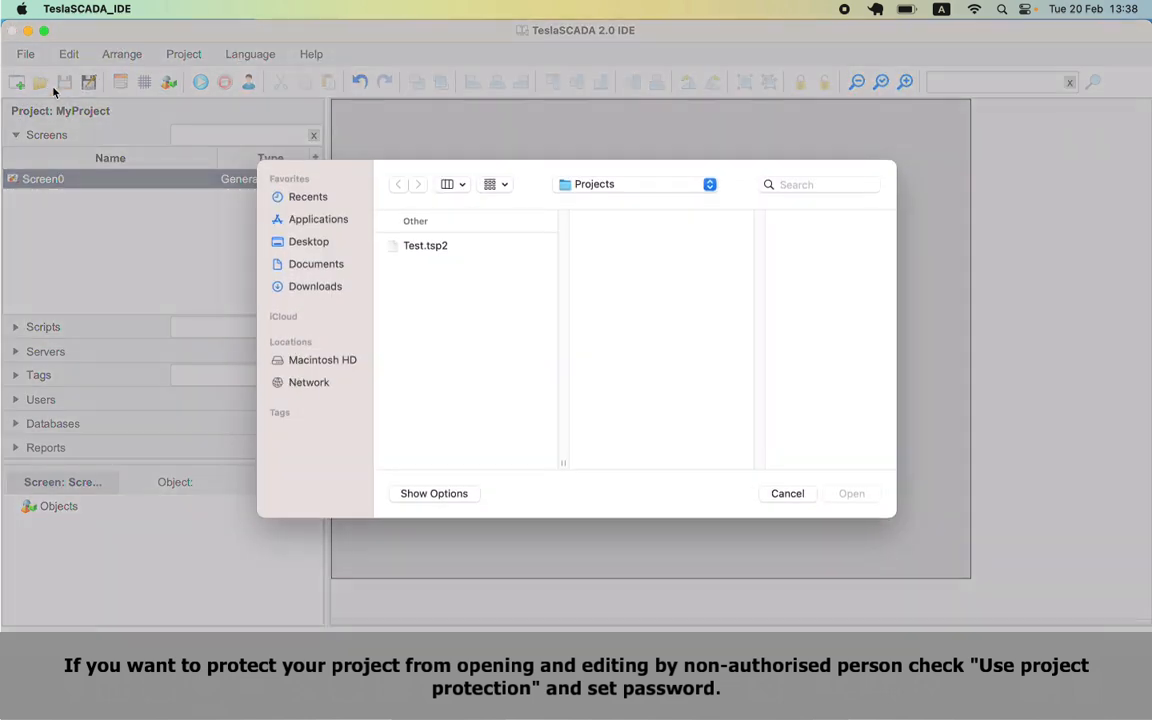
left_click(420, 246)
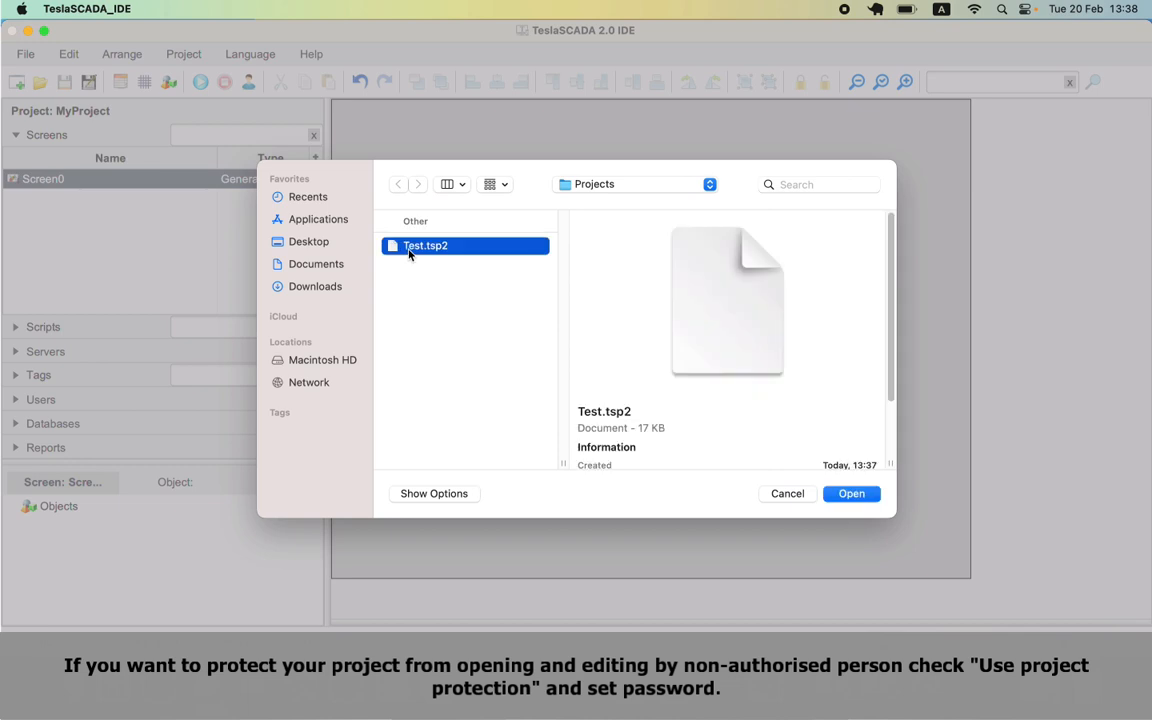
left_click(851, 493)
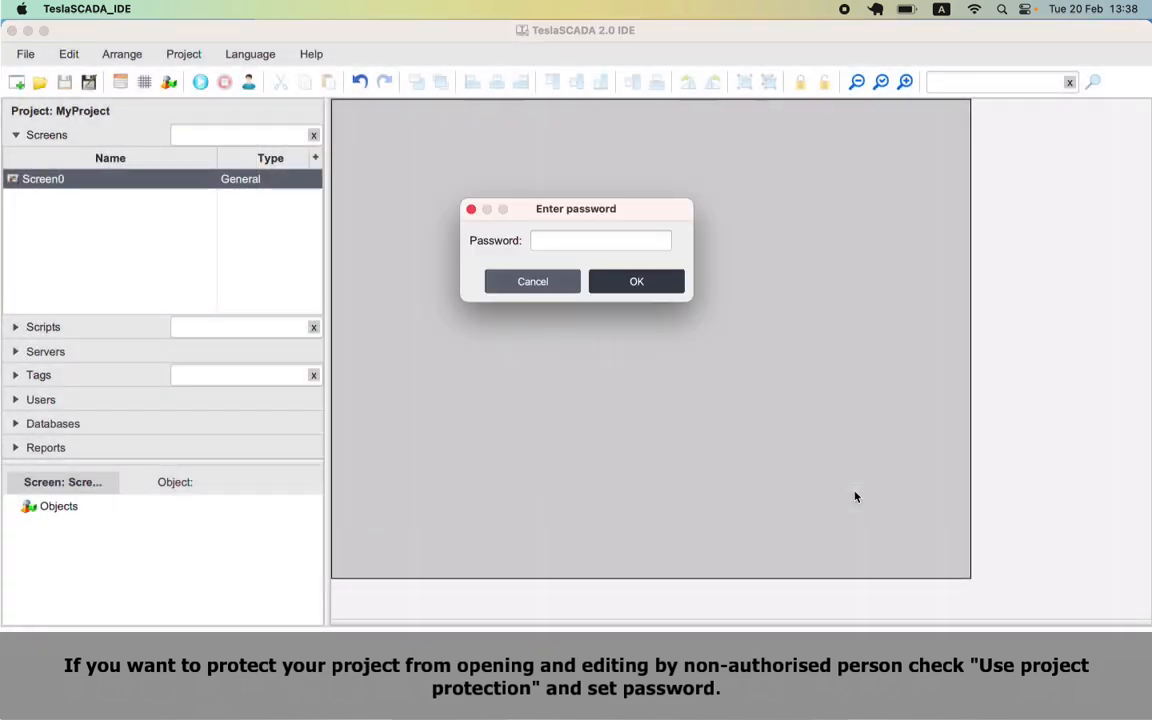
left_click(659, 240)
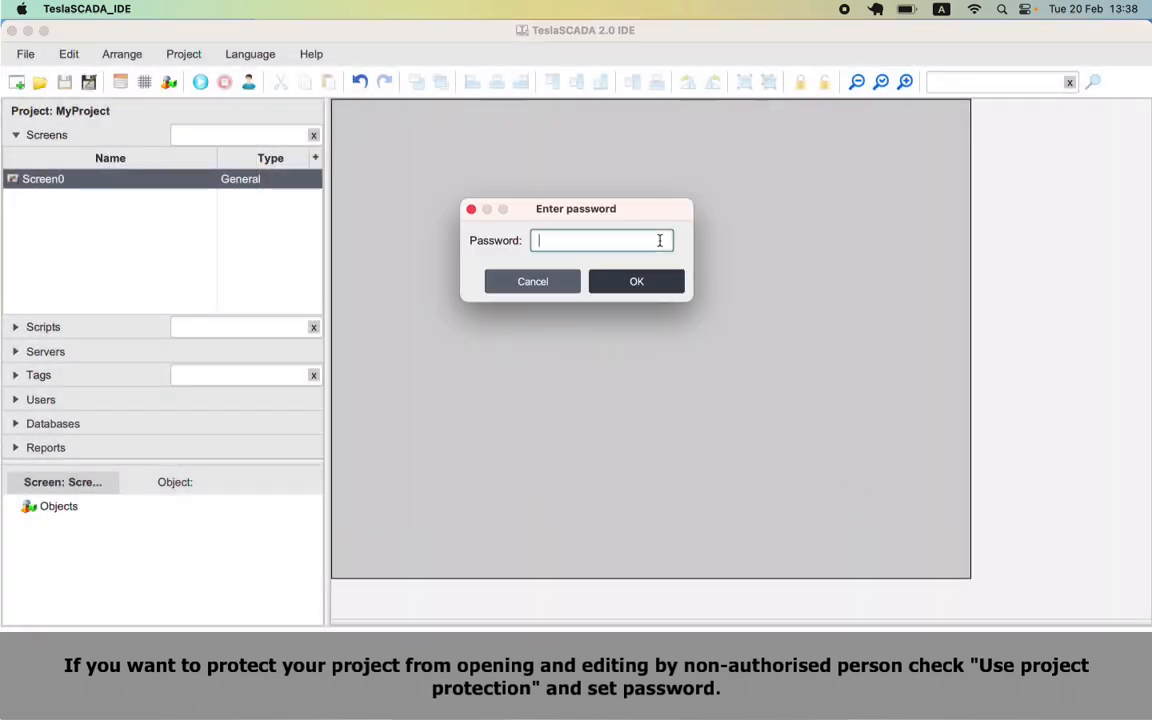
type("123456")
key("Return")
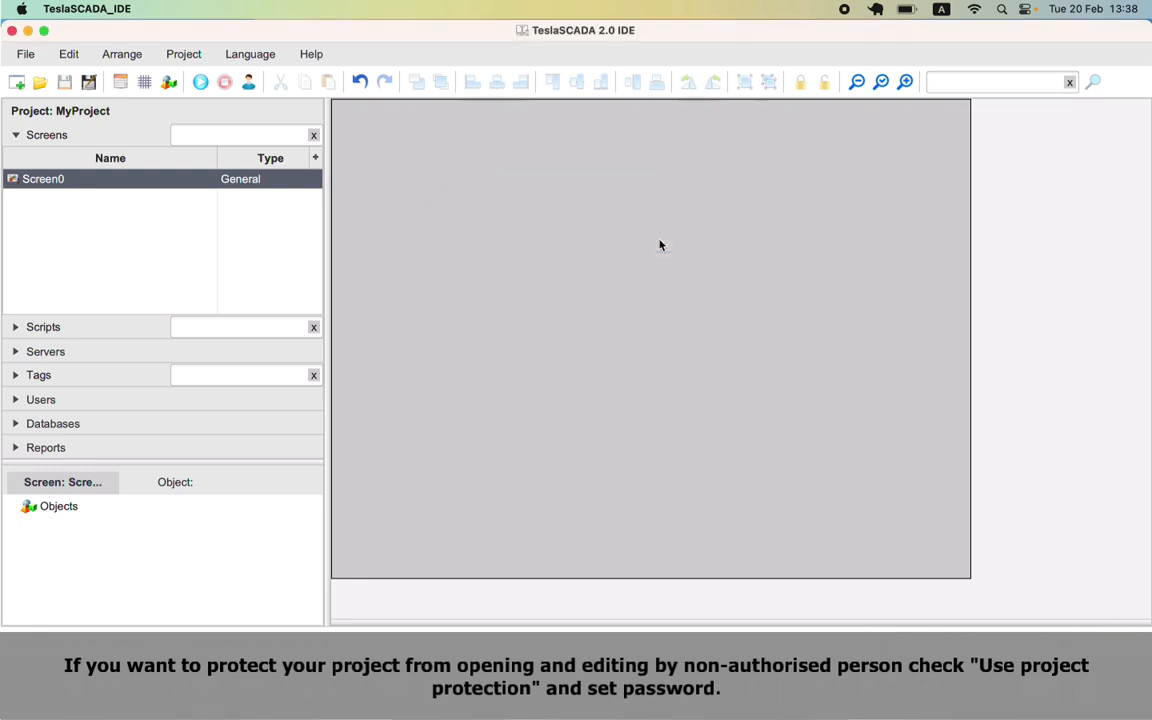
Step: Turn on saving tag values and automatic logout, with the logout time set to 30 minutes
left_click(127, 86)
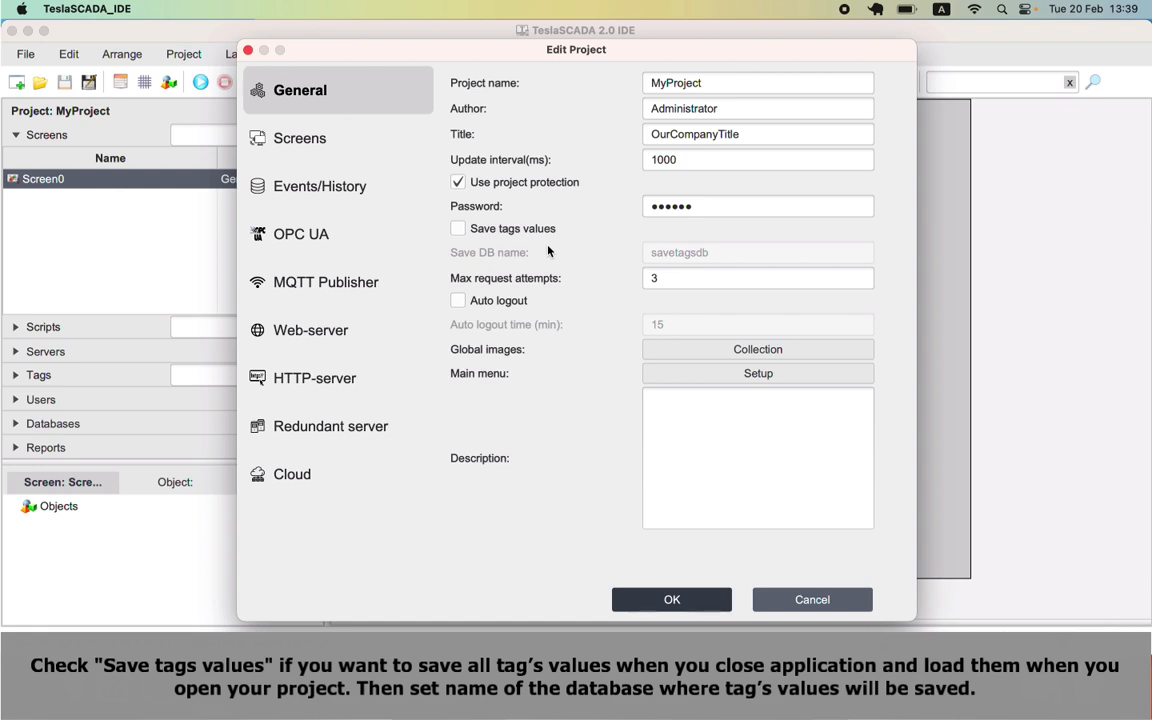
left_click(458, 229)
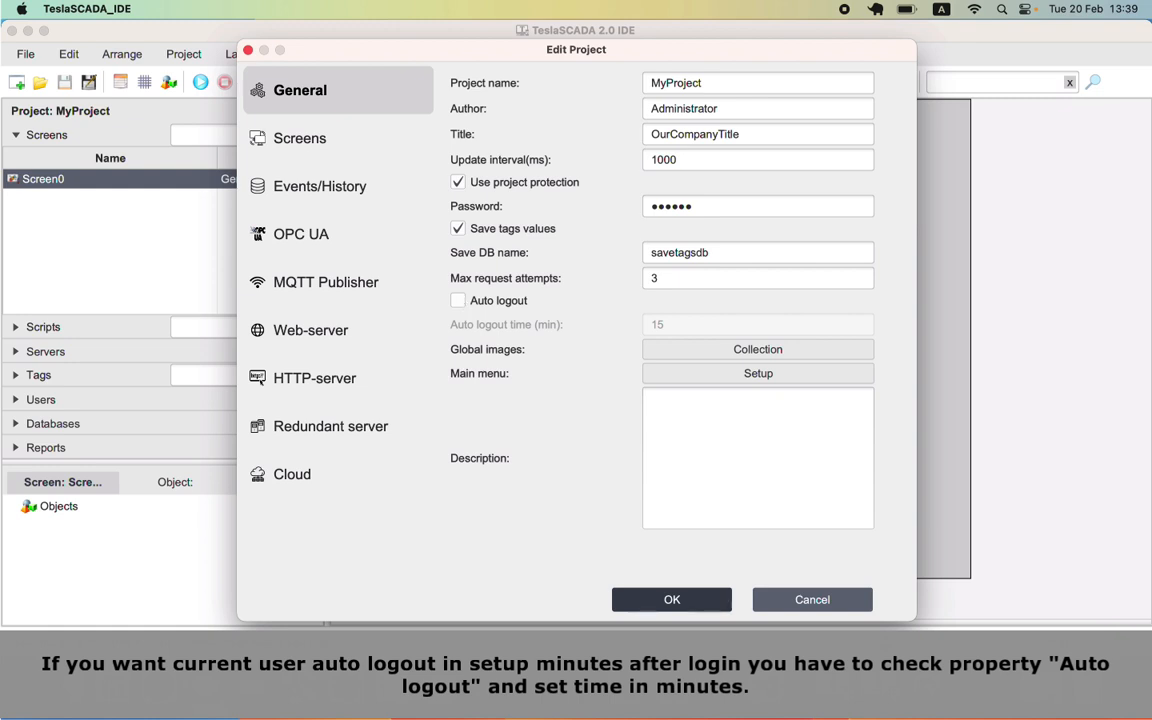
left_click(464, 302)
key("Tab")
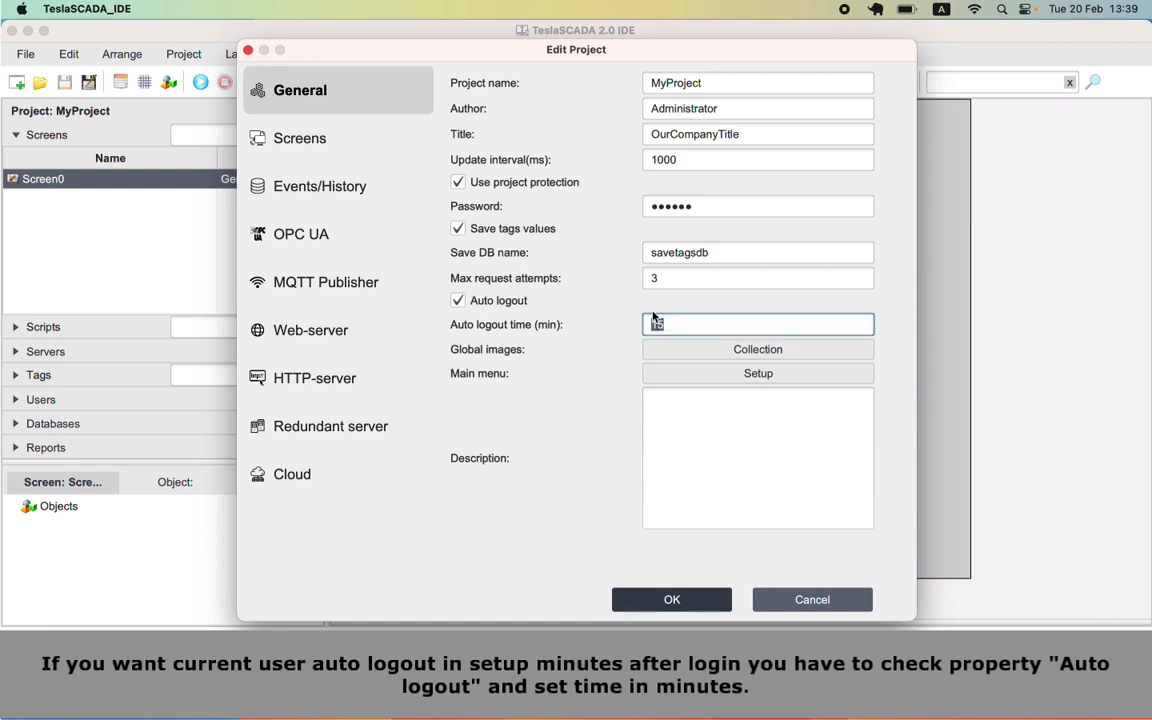
type("30")
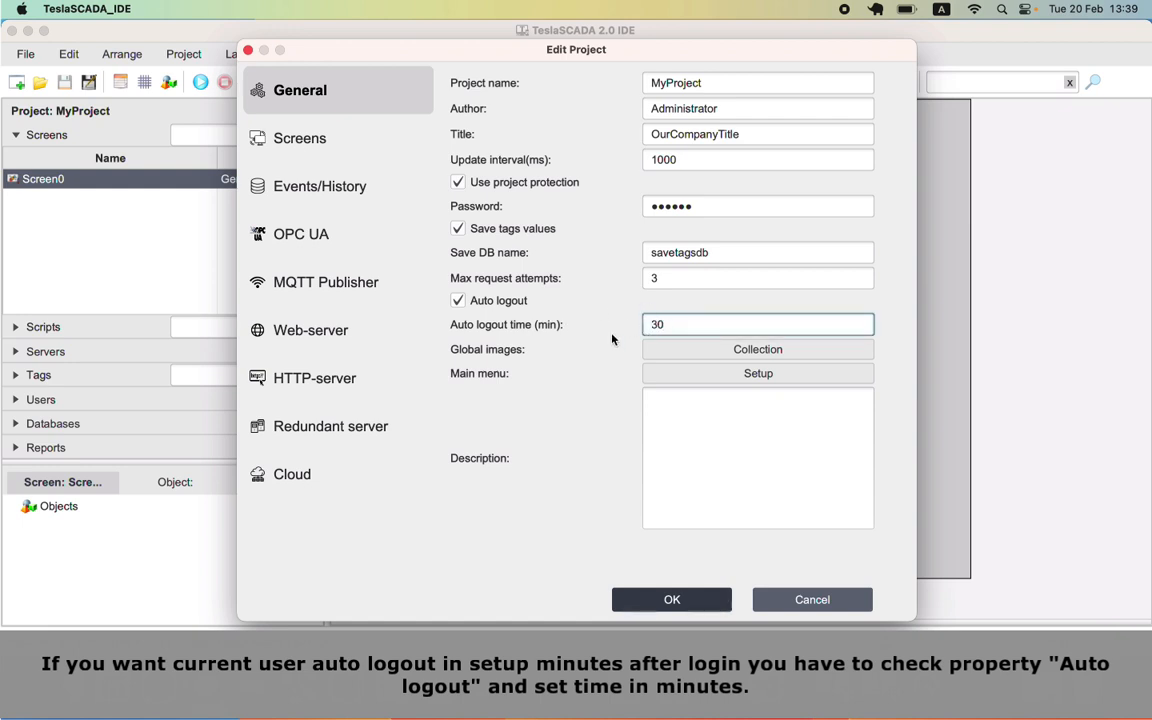
left_click(700, 352)
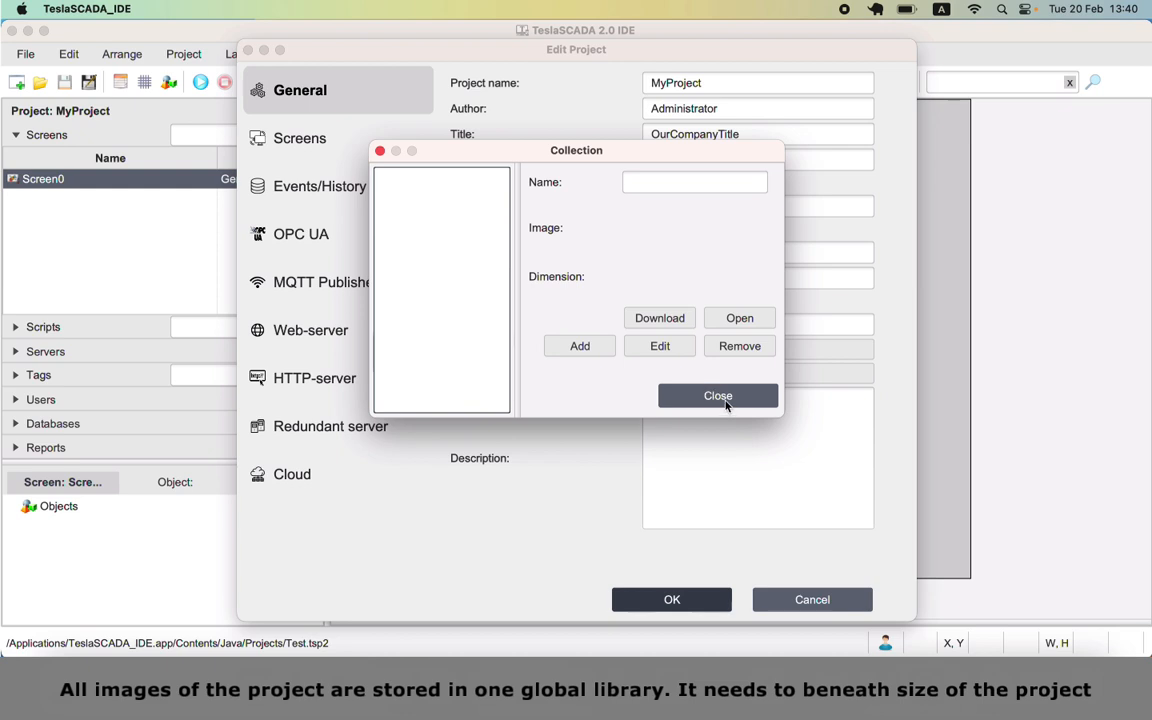
left_click(705, 395)
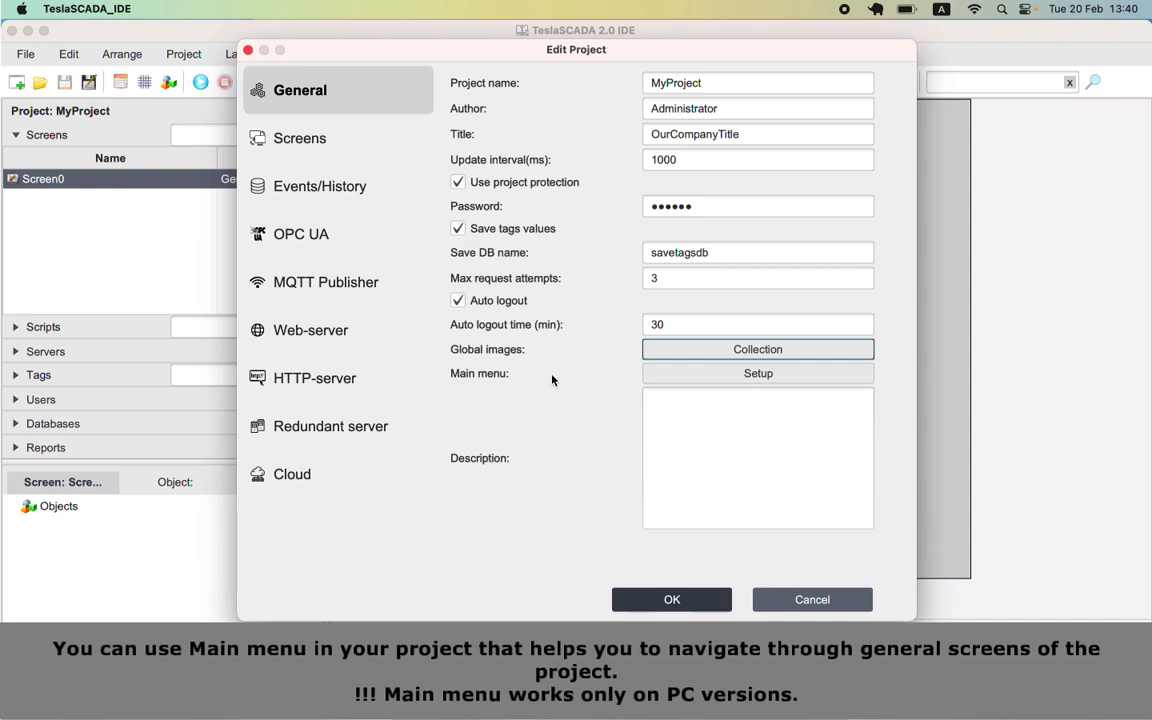
Step: Confirm the project settings, then rename Screen0 to Project and size it 1400 x 700
left_click(668, 599)
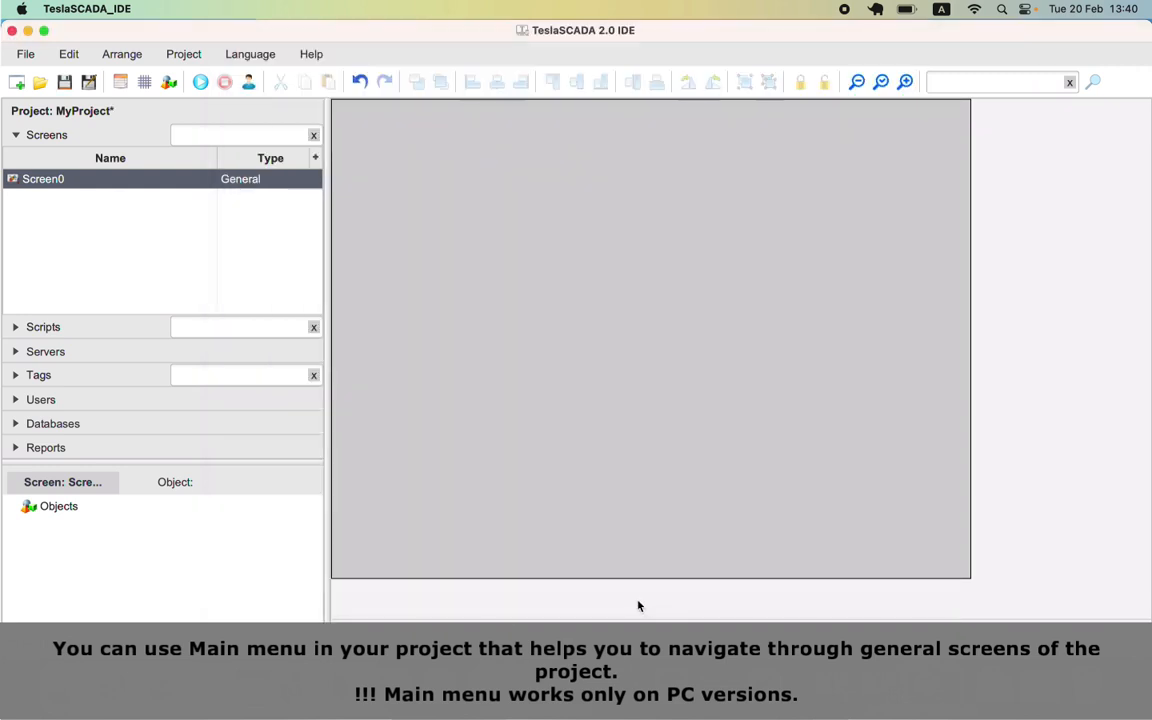
right_click(91, 181)
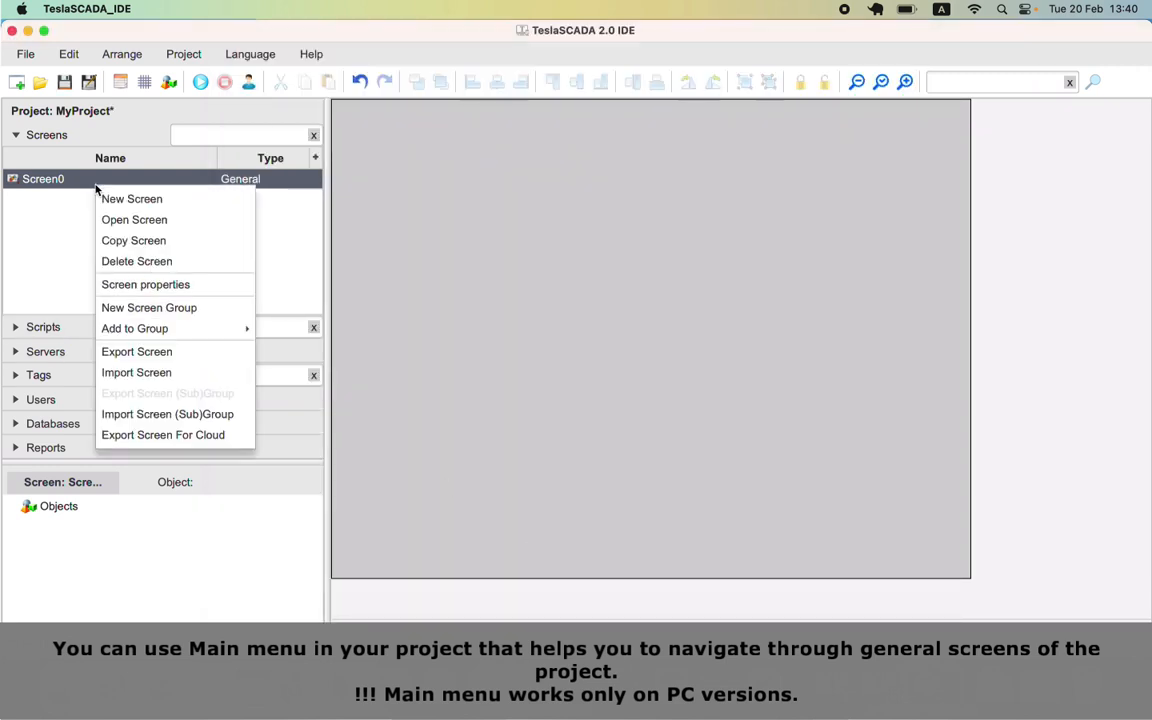
left_click(146, 286)
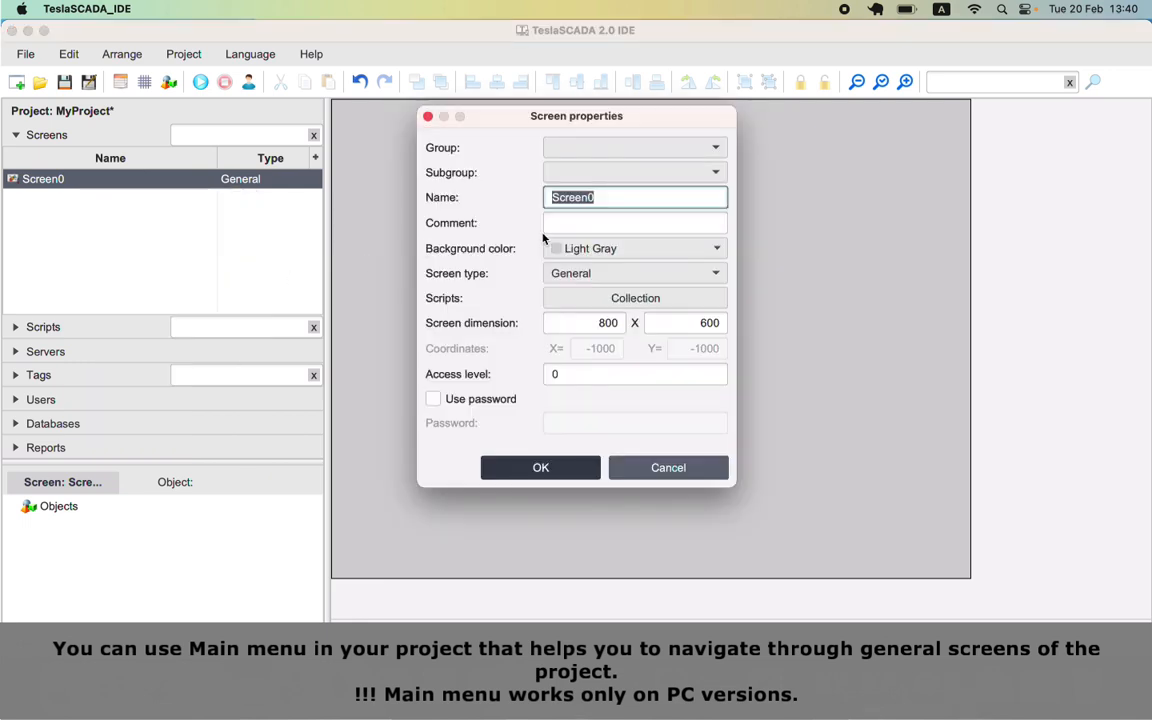
type("Projec")
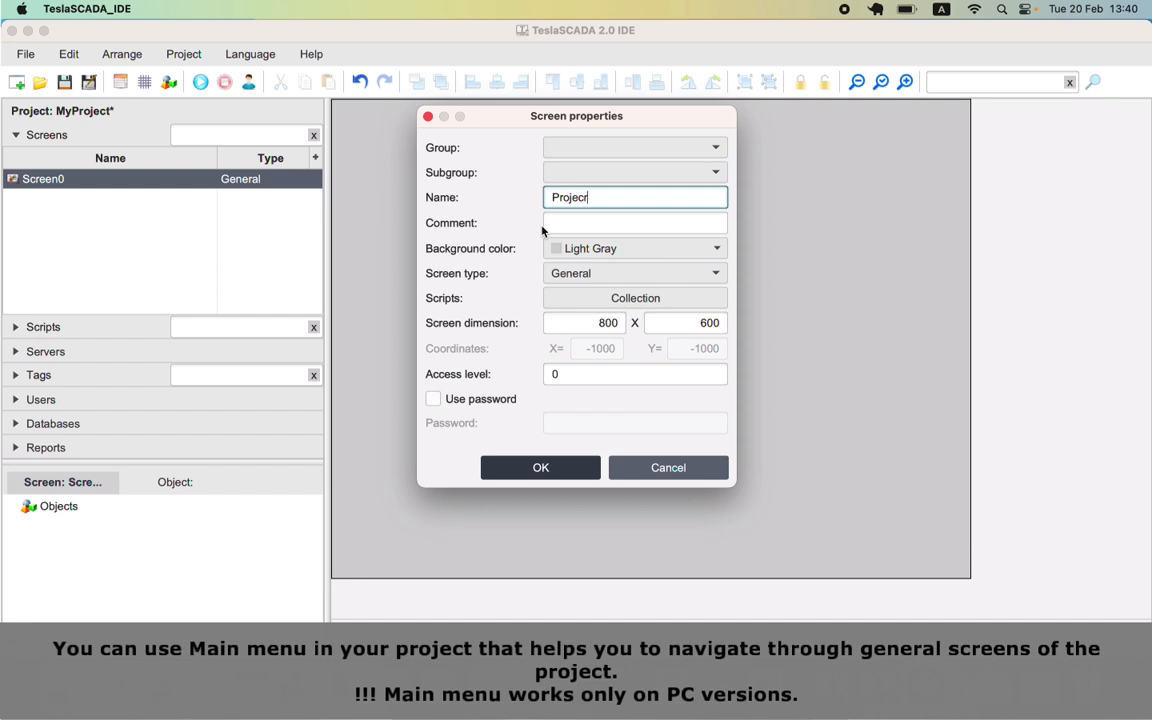
type("r")
key("BackSpace")
type("t")
double_click(595, 323)
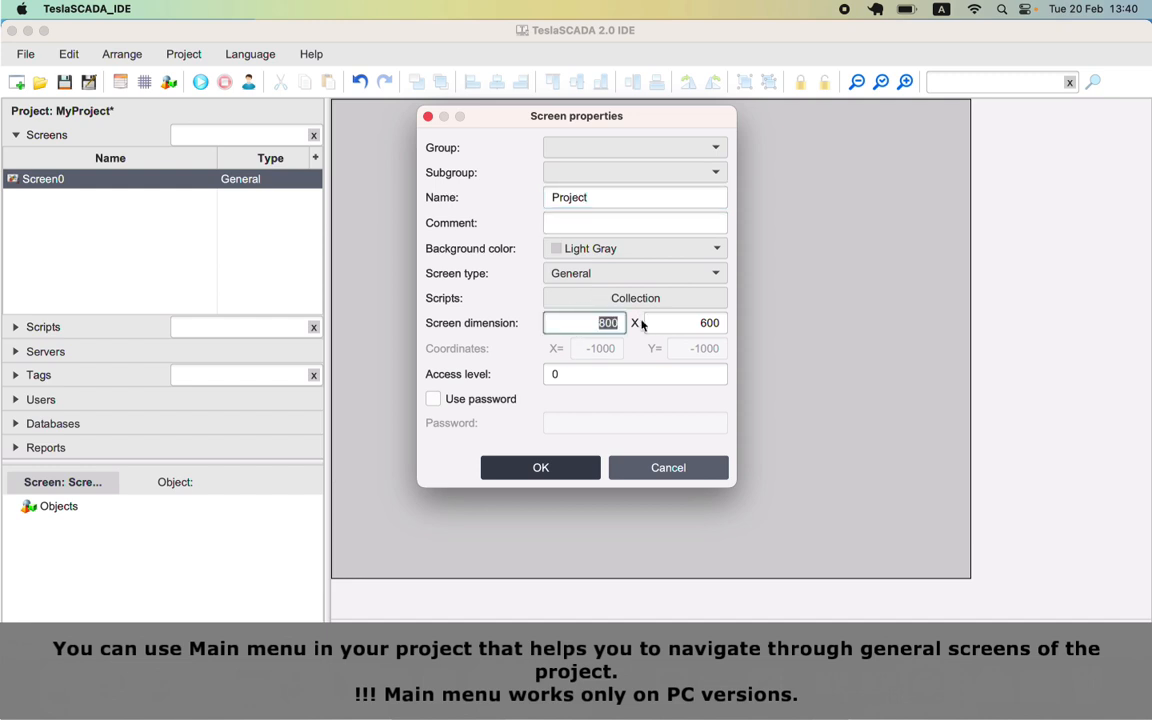
type("1400")
key("Tab")
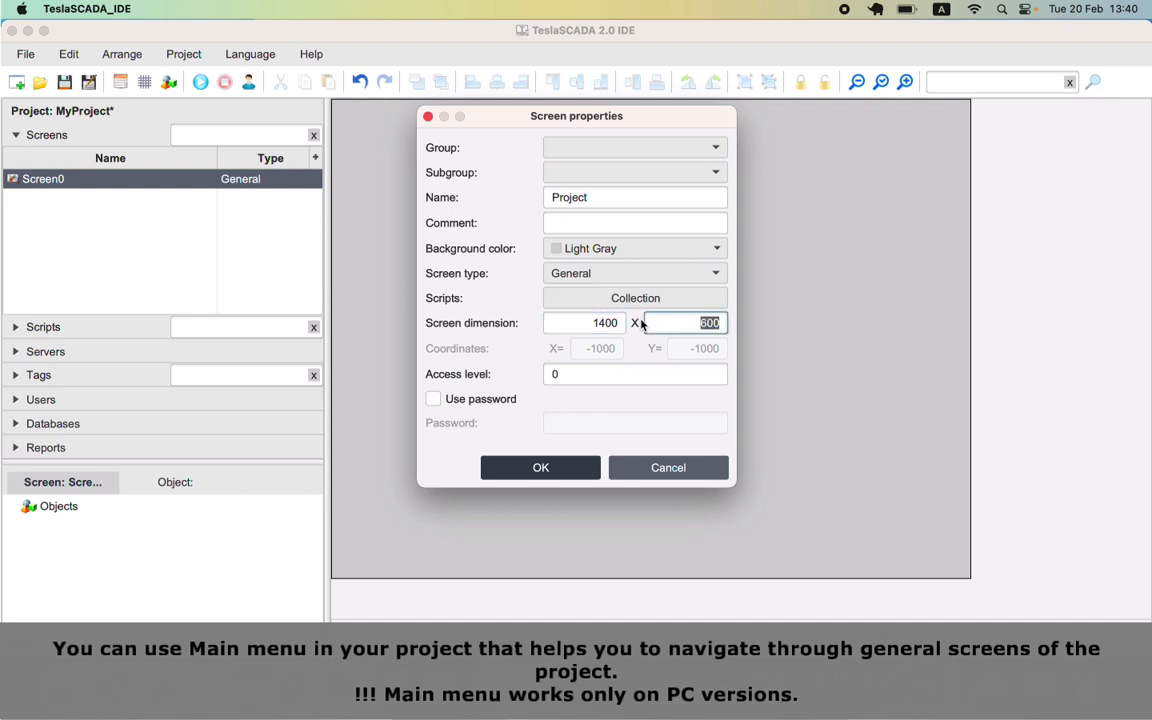
type("700")
left_click(577, 472)
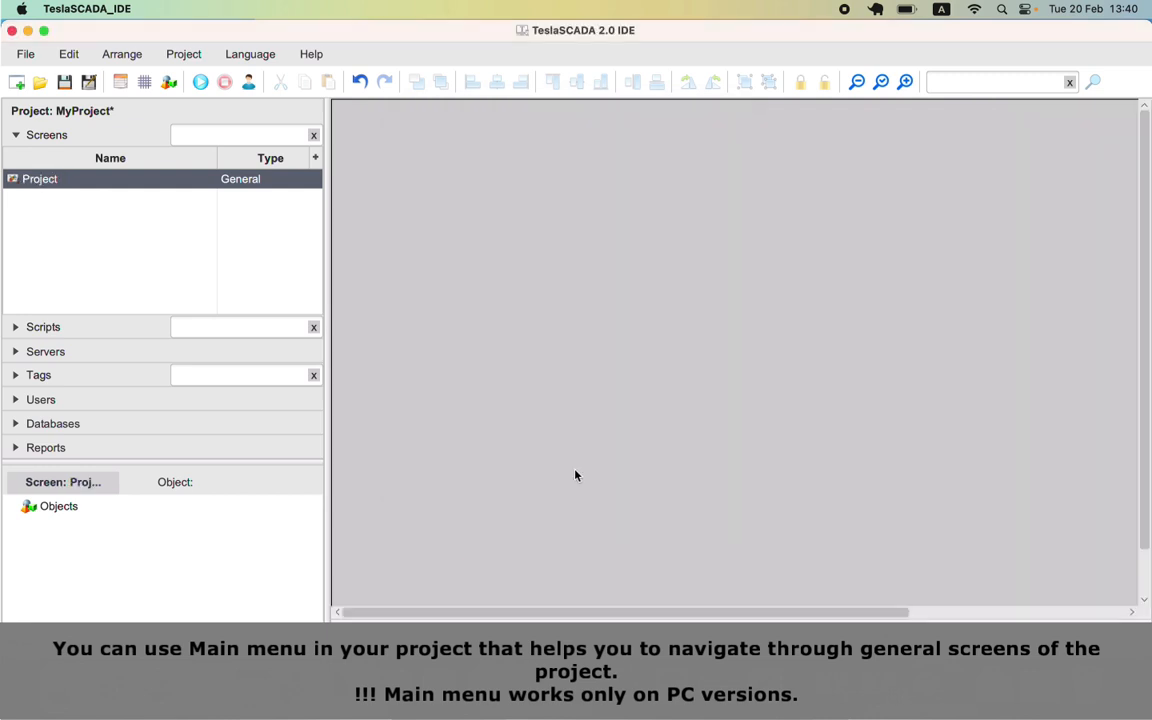
Step: Create a Reports screen with a #666666 background, sized 1400 x 700
right_click(154, 184)
left_click(163, 193)
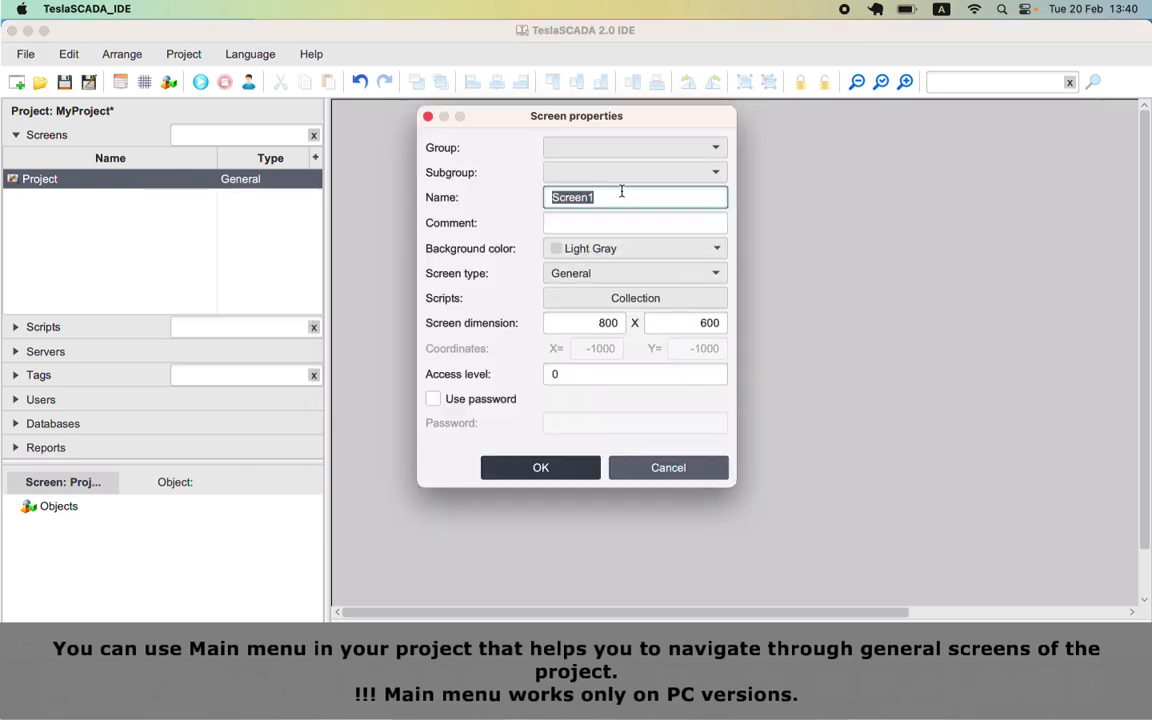
type("Reports")
left_click(718, 254)
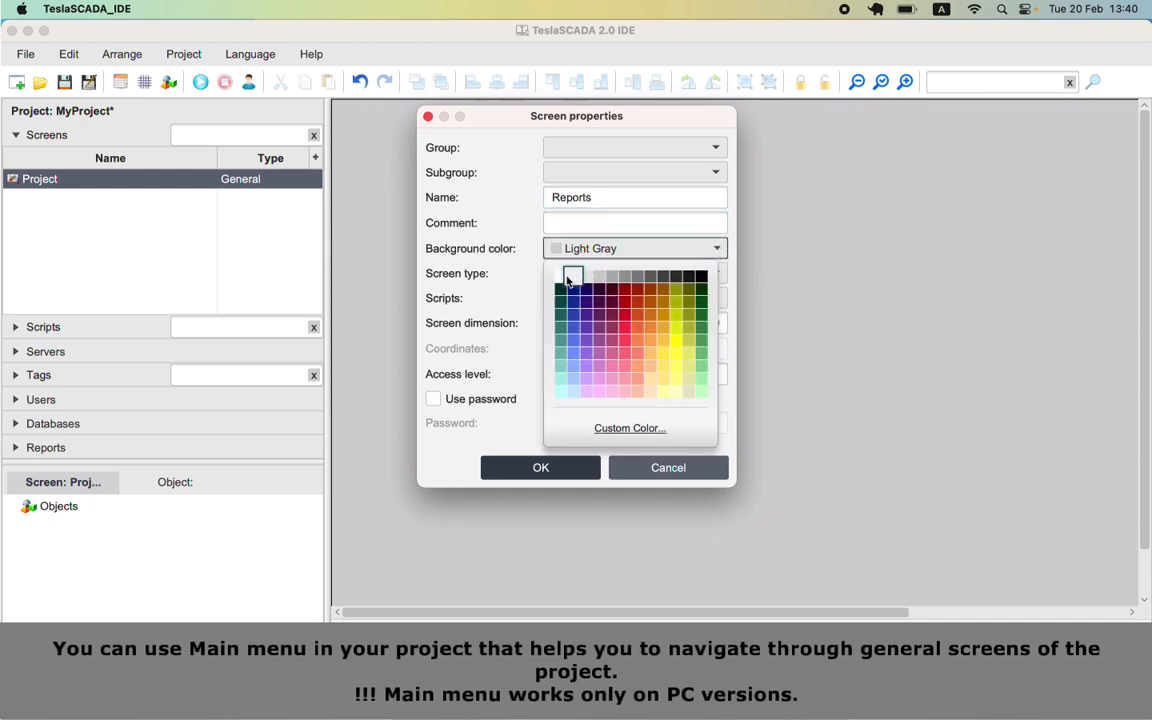
left_click(640, 281)
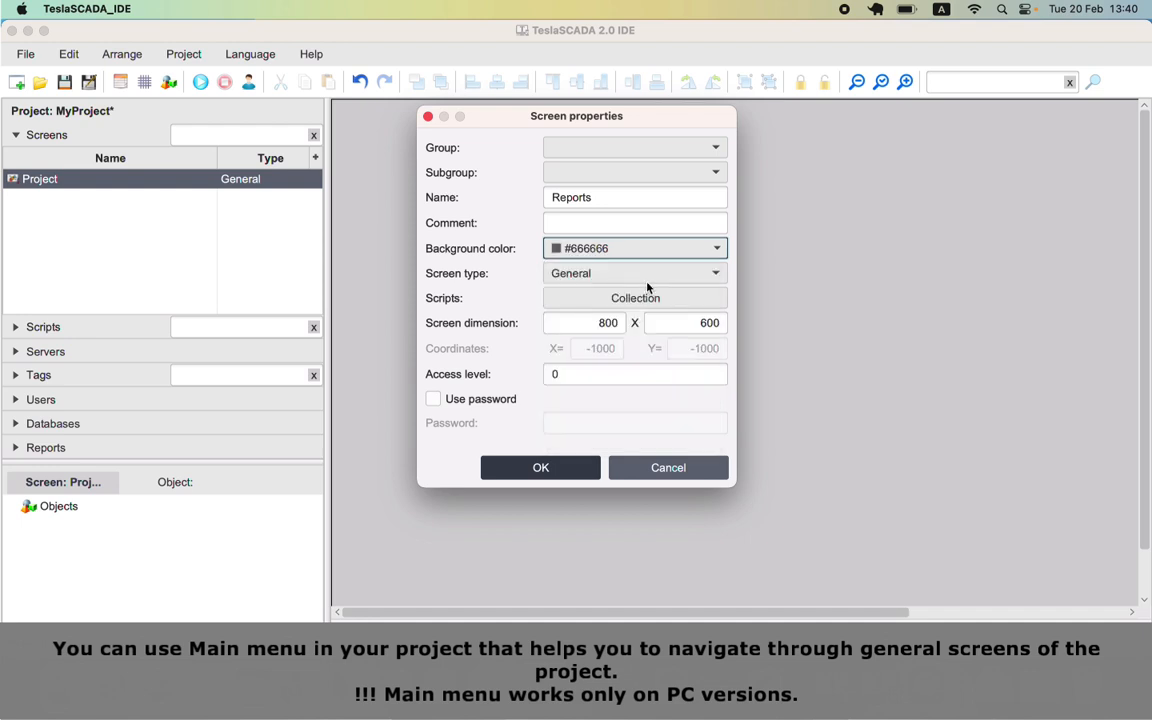
left_click_drag(592, 323, 617, 311)
type("1400")
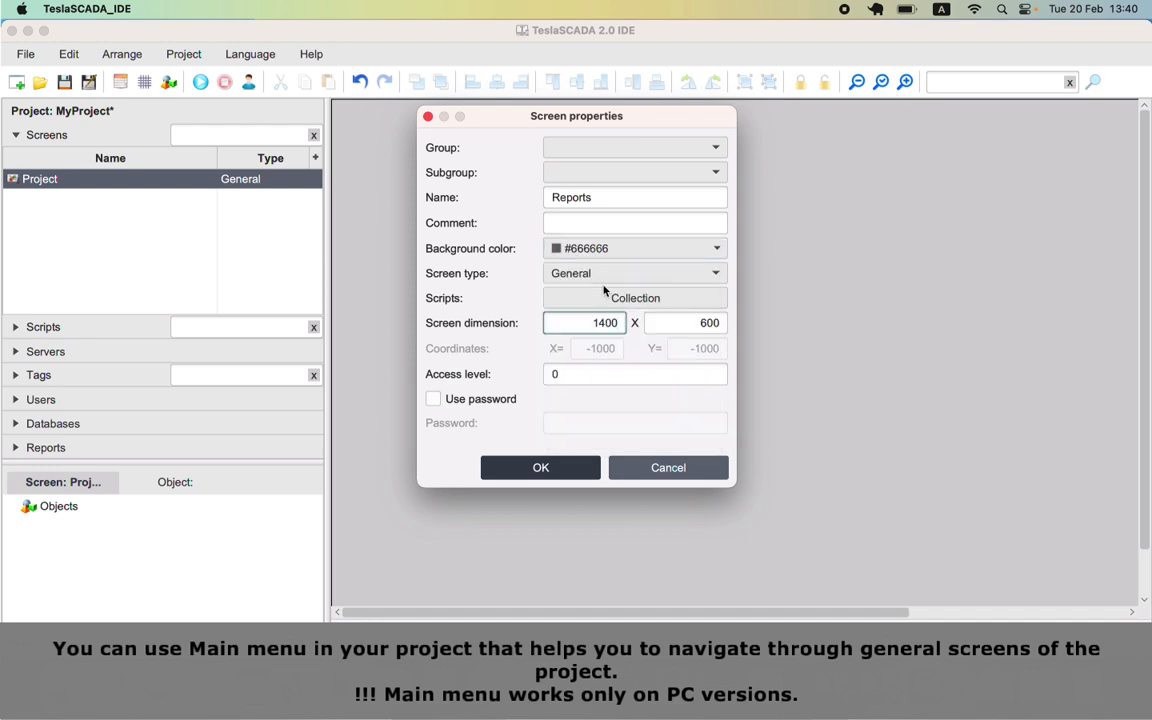
key("Tab")
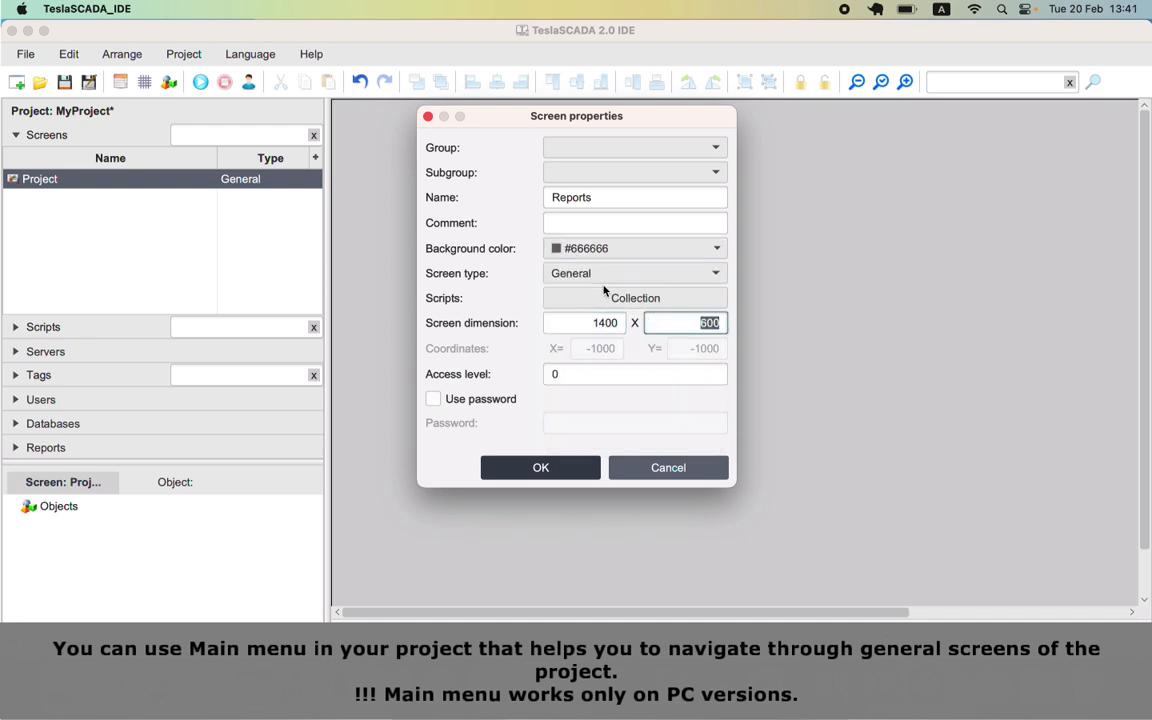
type("700")
key("Return")
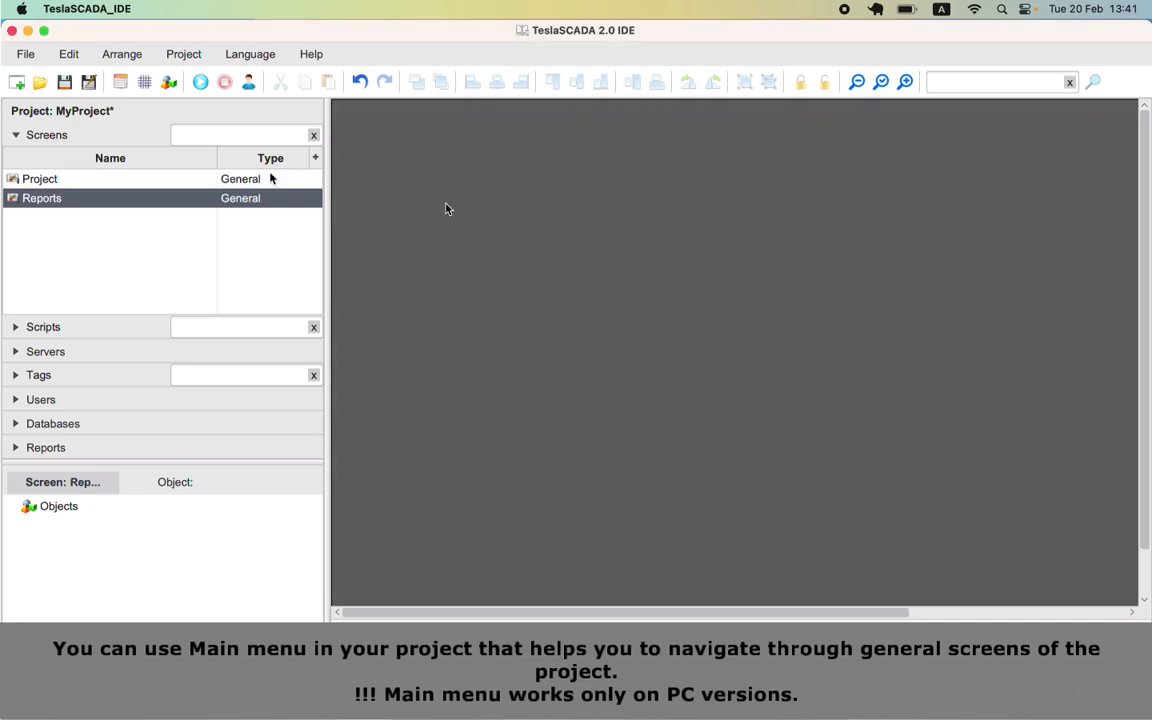
Step: Create a Contacts screen with a white background, sized 1400 x 700
right_click(96, 203)
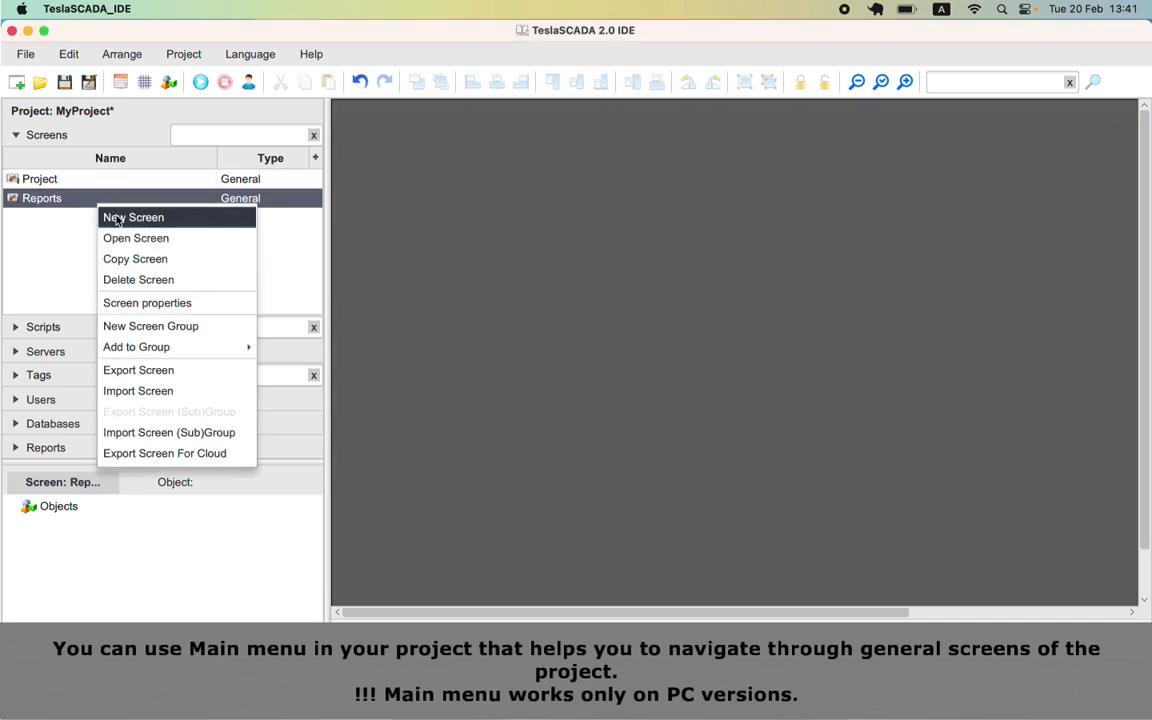
left_click(117, 218)
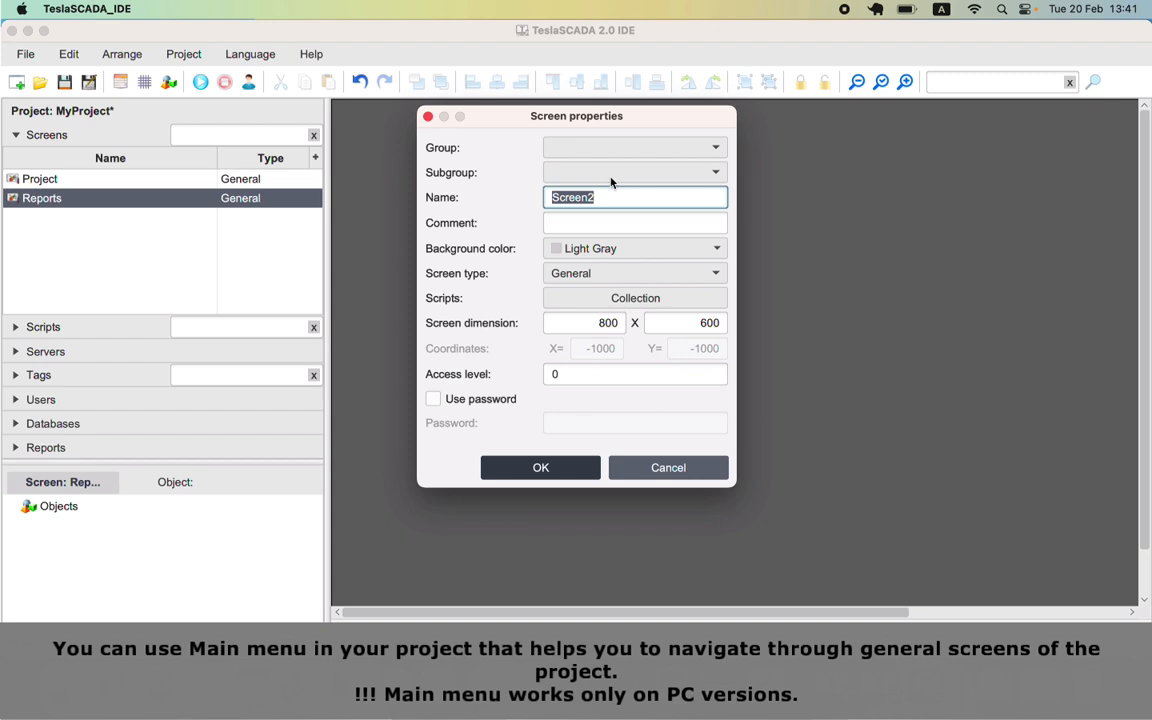
type("Contacts")
left_click(640, 248)
left_click(562, 276)
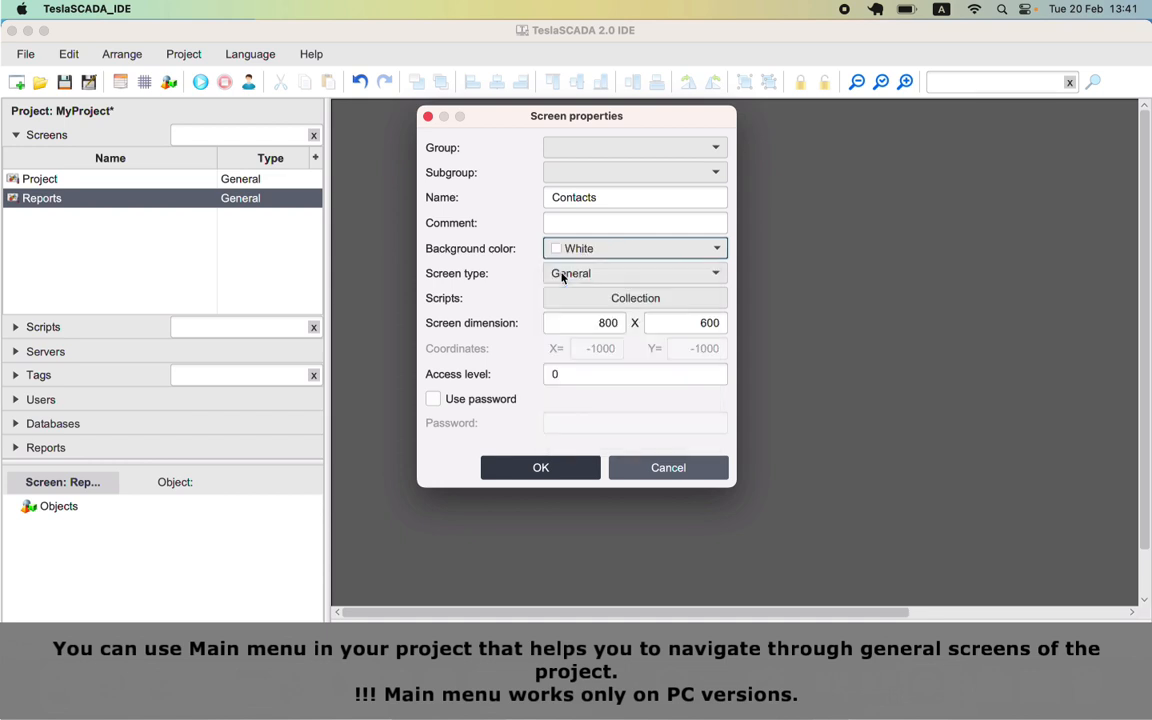
double_click(608, 323)
type("1400")
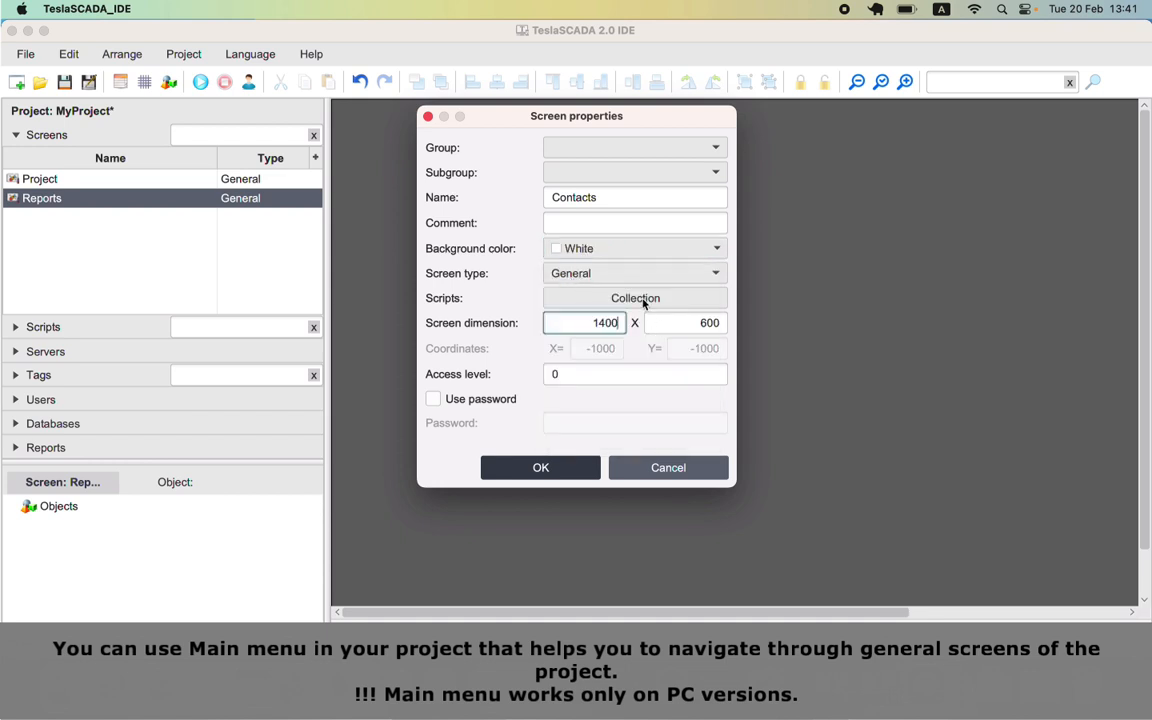
key("Tab")
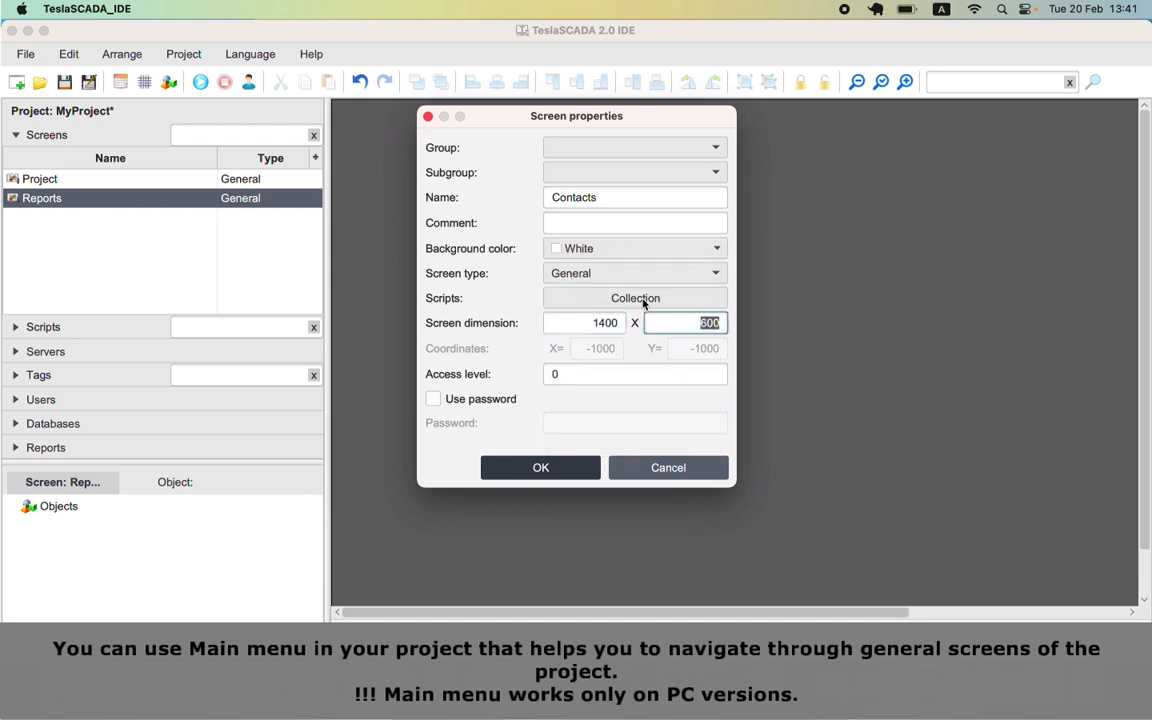
type("700")
left_click(578, 478)
Step: View the Project, Reports and Contacts screens one after another
left_click(110, 186)
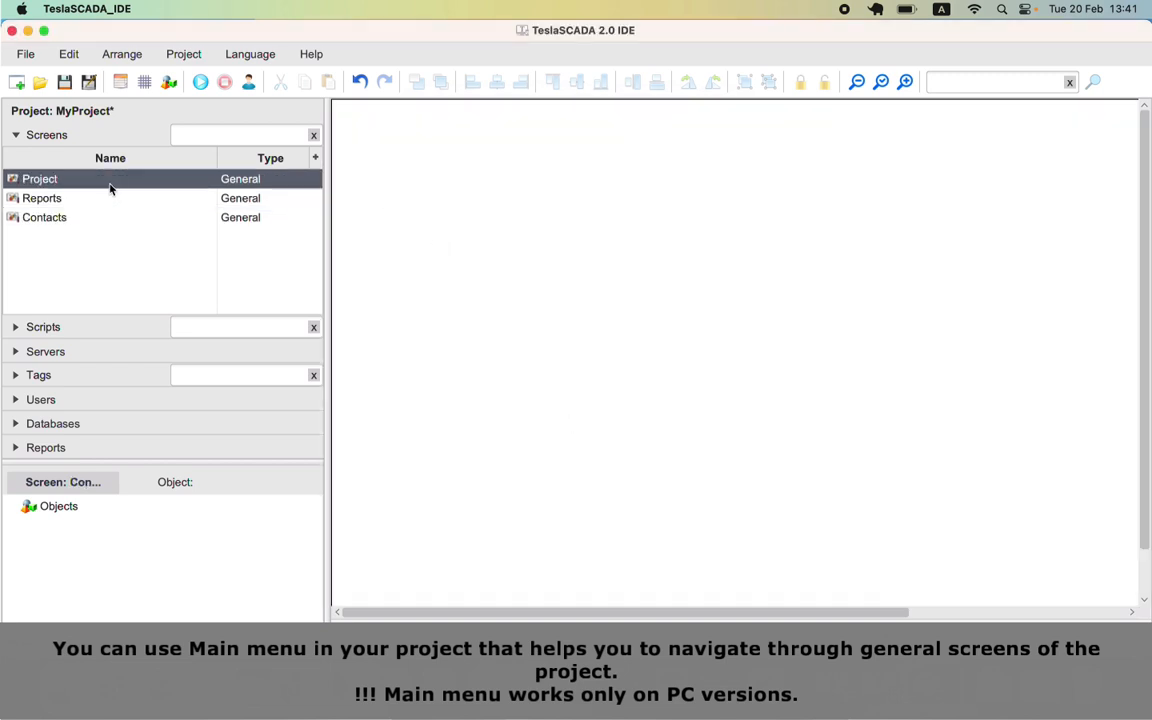
left_click(97, 198)
left_click(97, 217)
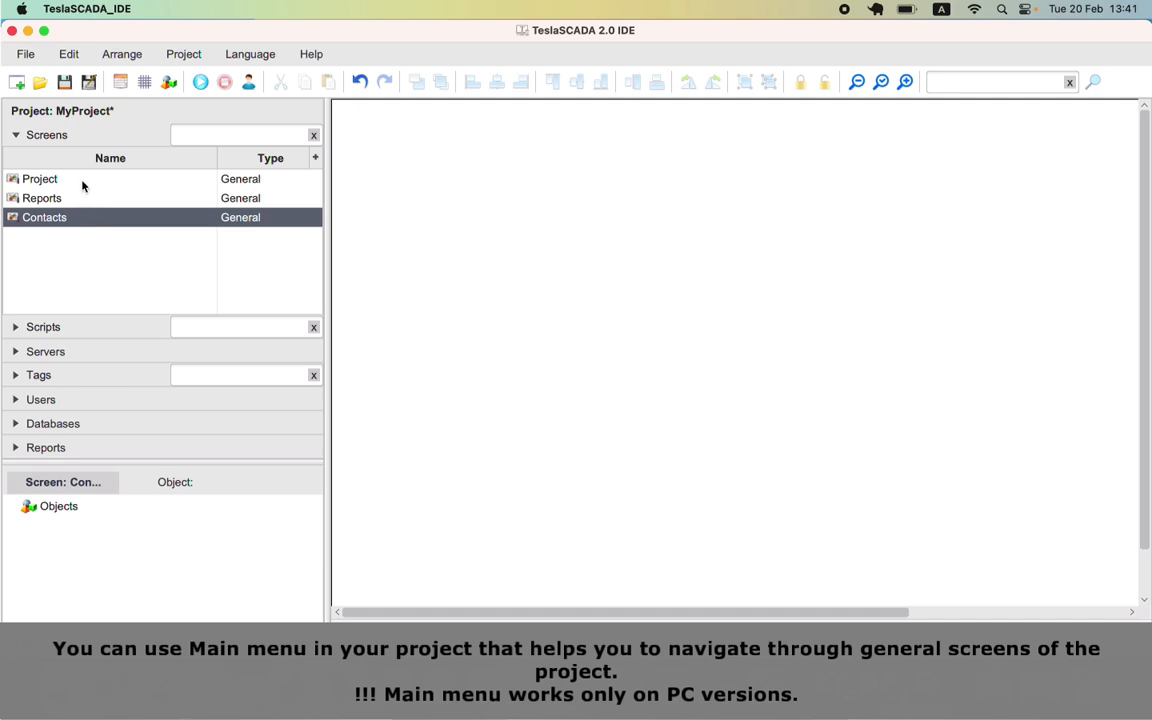
left_click(84, 182)
left_click(93, 200)
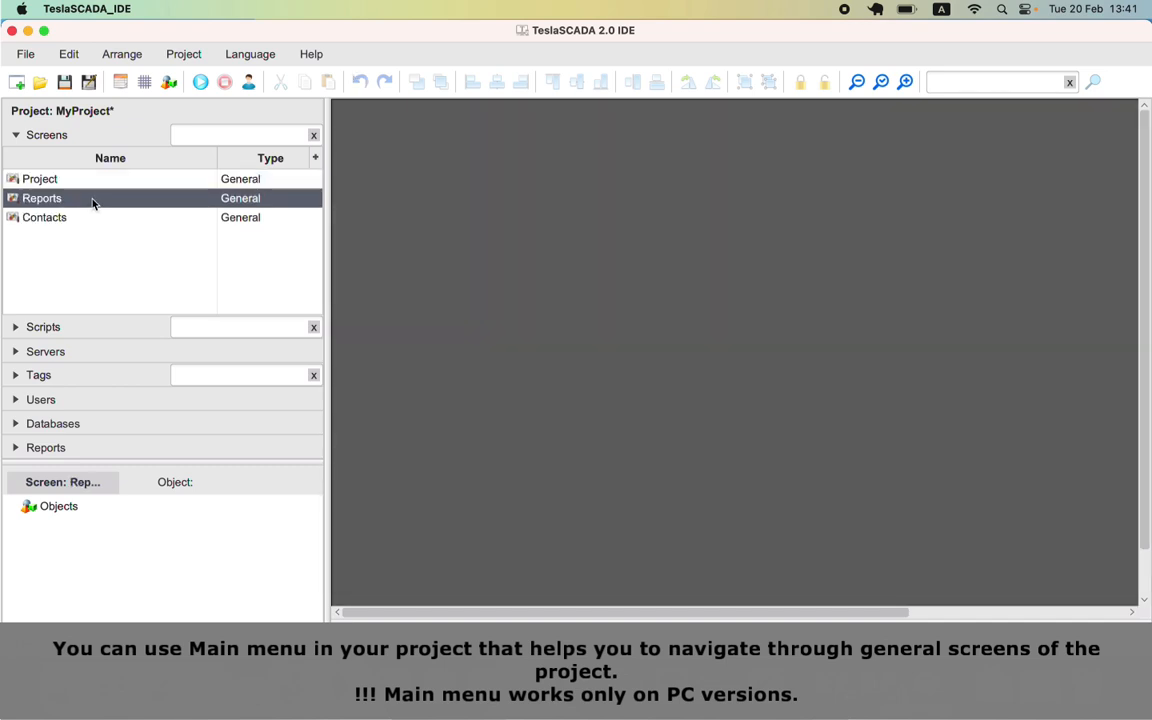
left_click(256, 222)
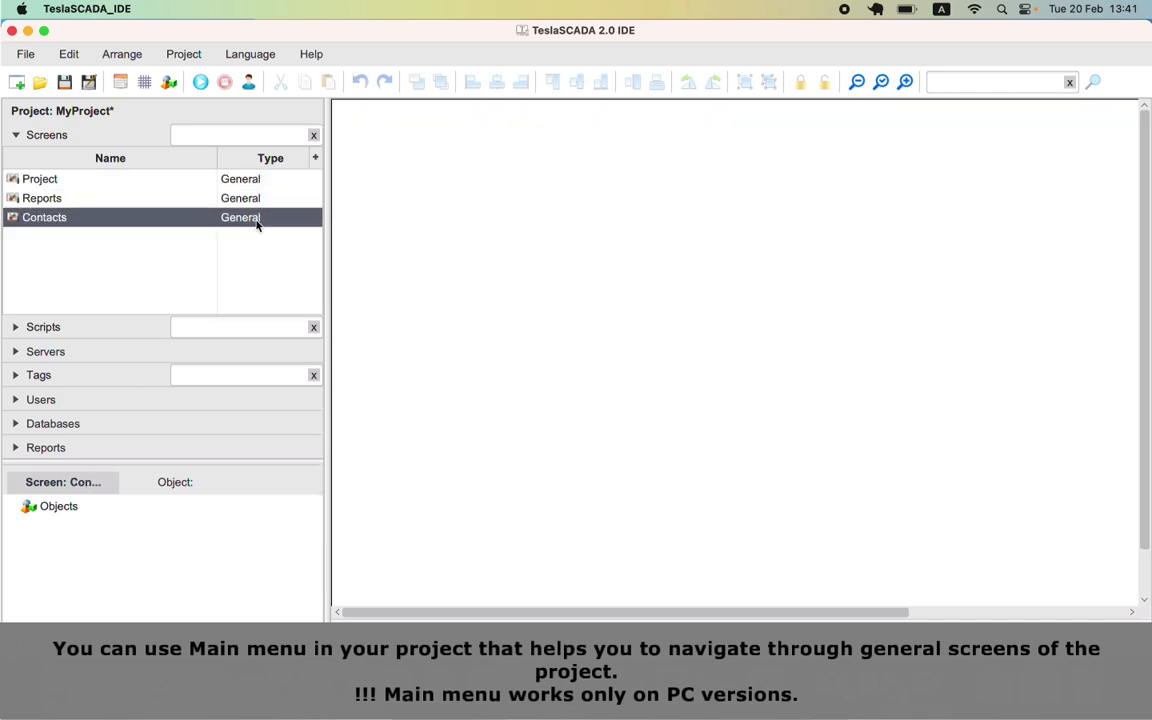
Step: Enable the main menu in the project settings' main menu setup
left_click(118, 84)
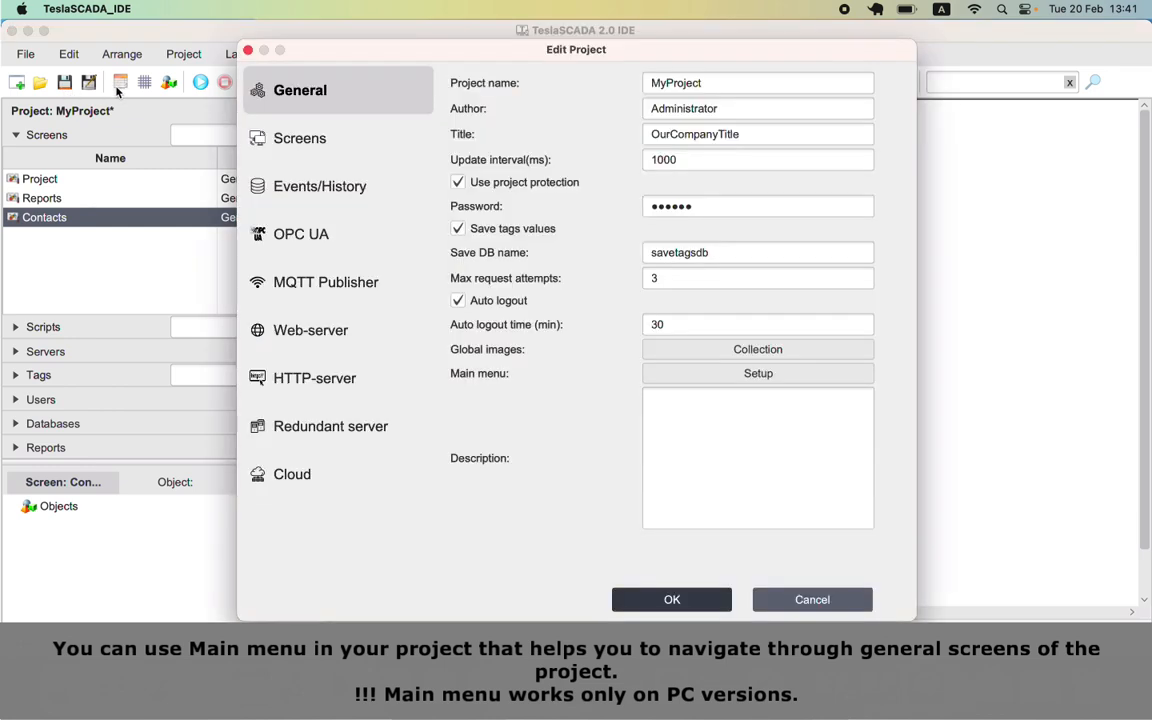
left_click(668, 374)
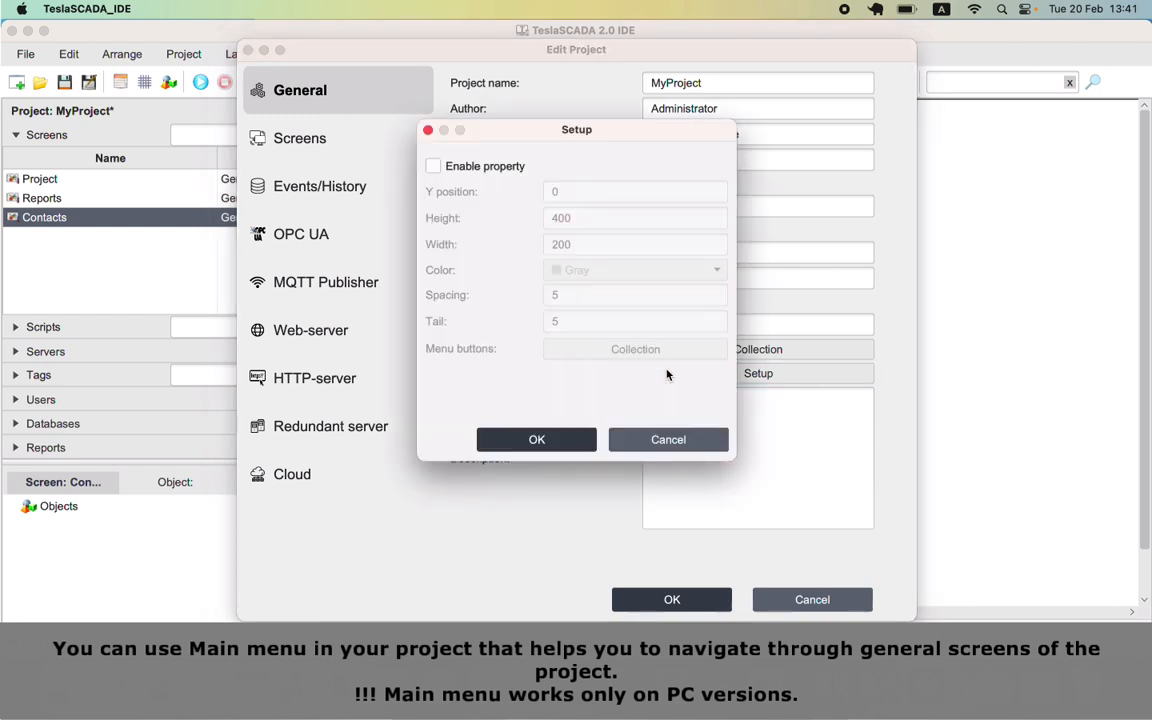
left_click(434, 166)
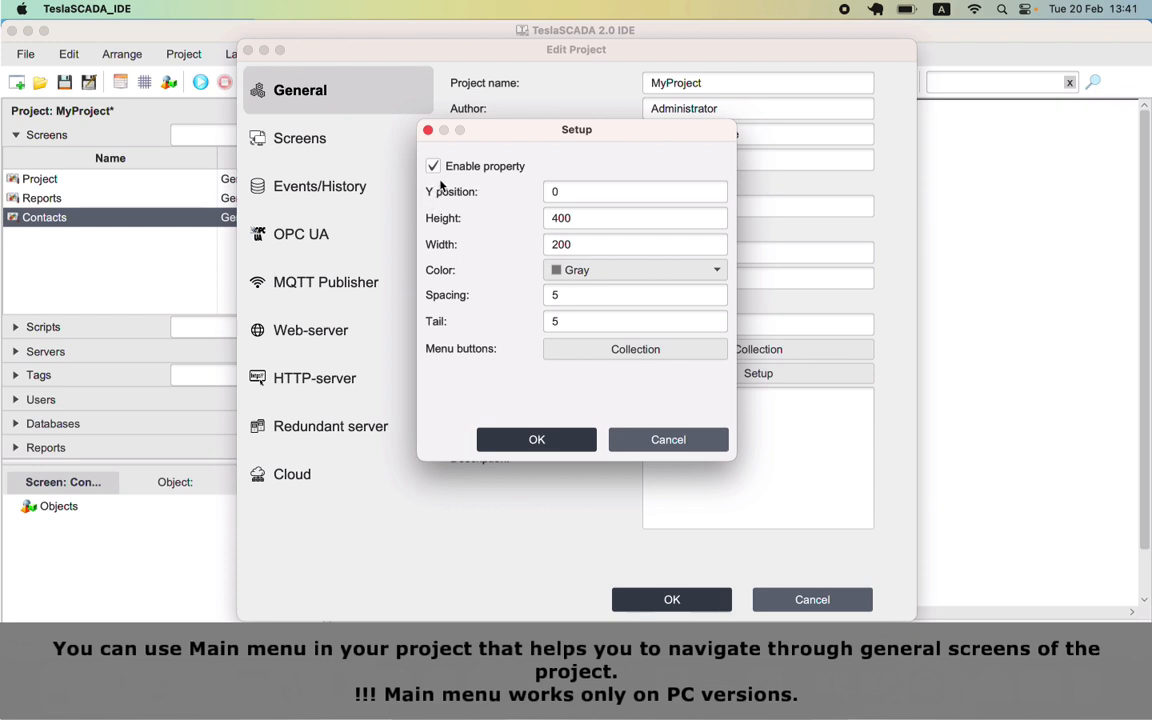
left_click(537, 439)
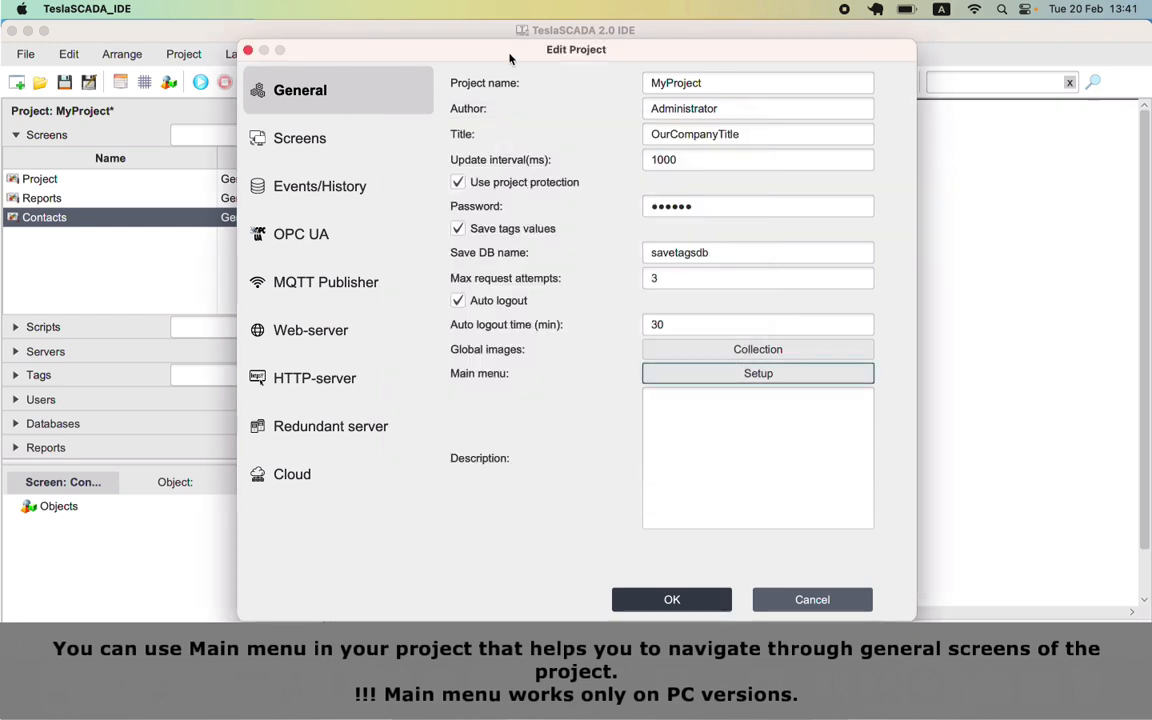
left_click_drag(510, 58, 698, 62)
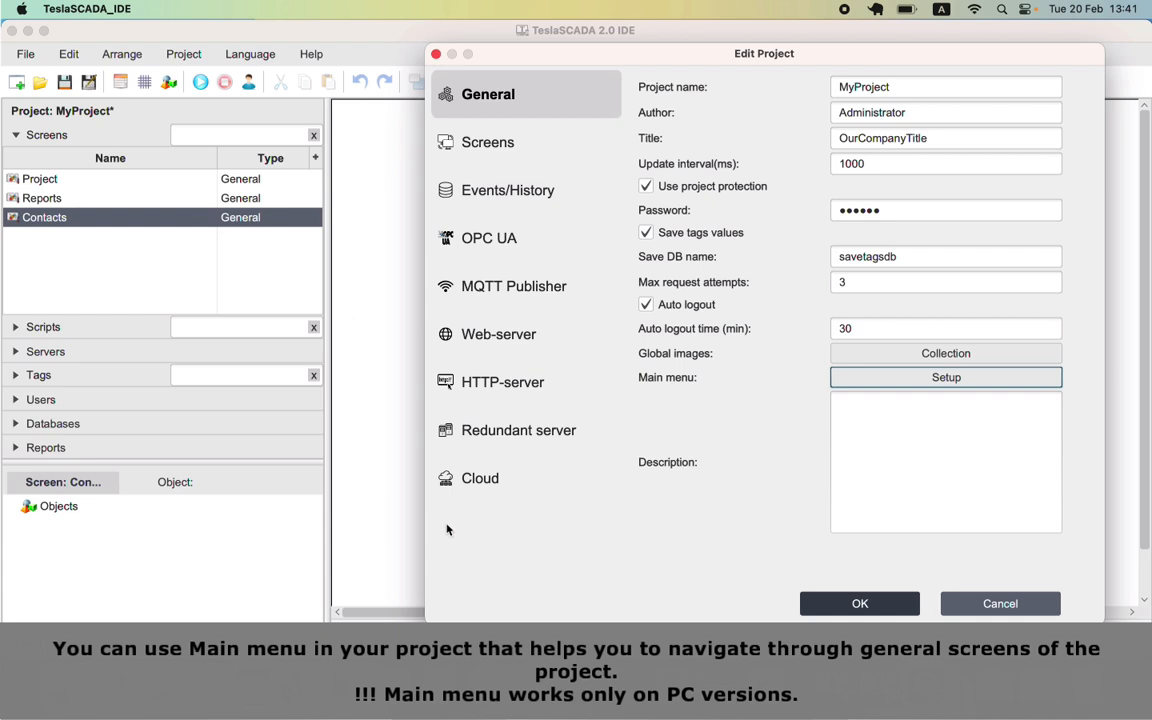
Step: Change the main menu height to 125, checking the spacing and tail values of 5
left_click(889, 377)
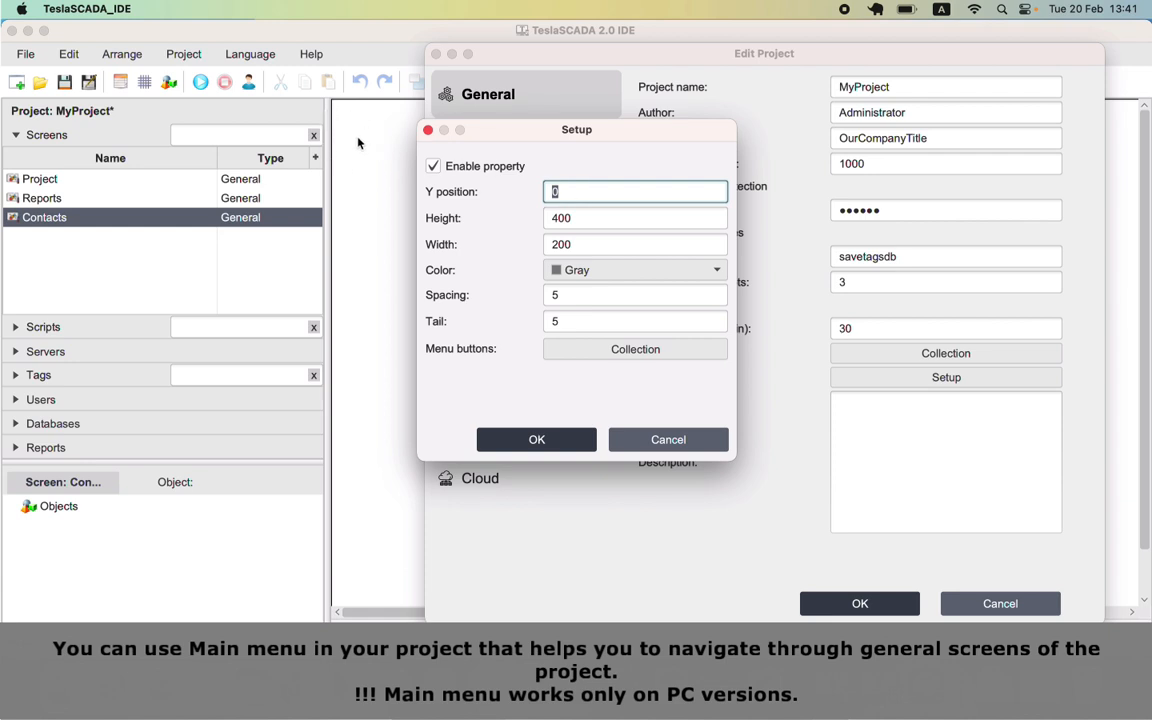
double_click(586, 218)
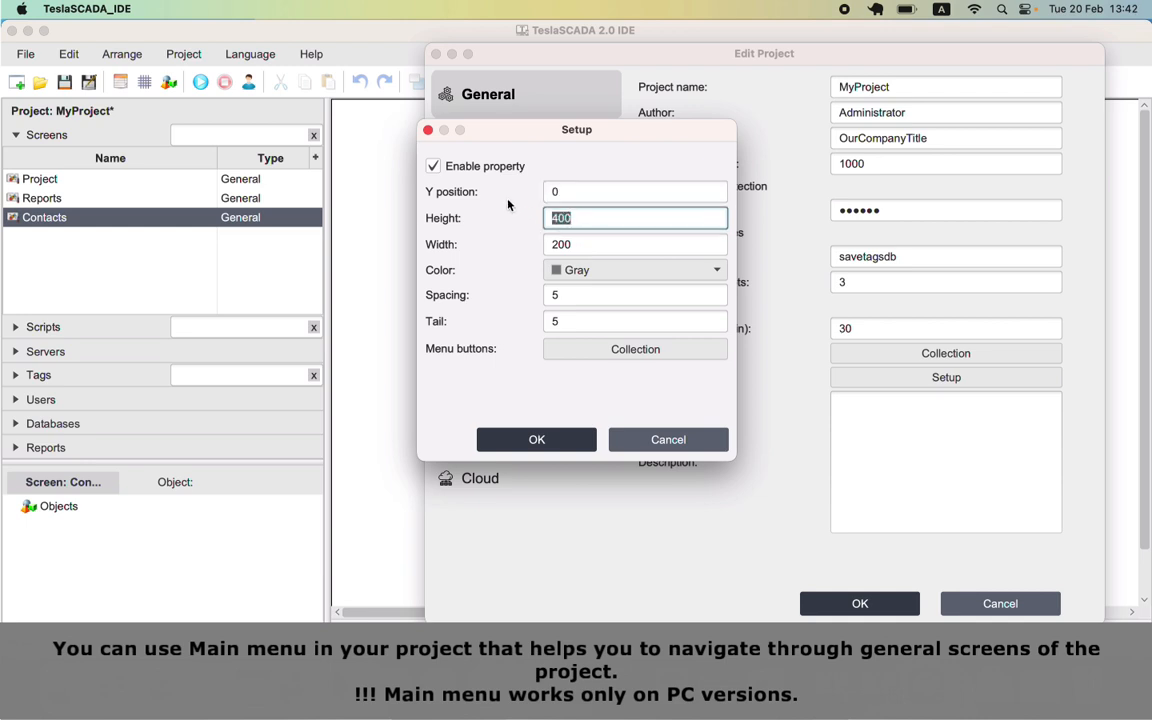
type("125")
left_click(586, 294)
left_click_drag(586, 294, 553, 295)
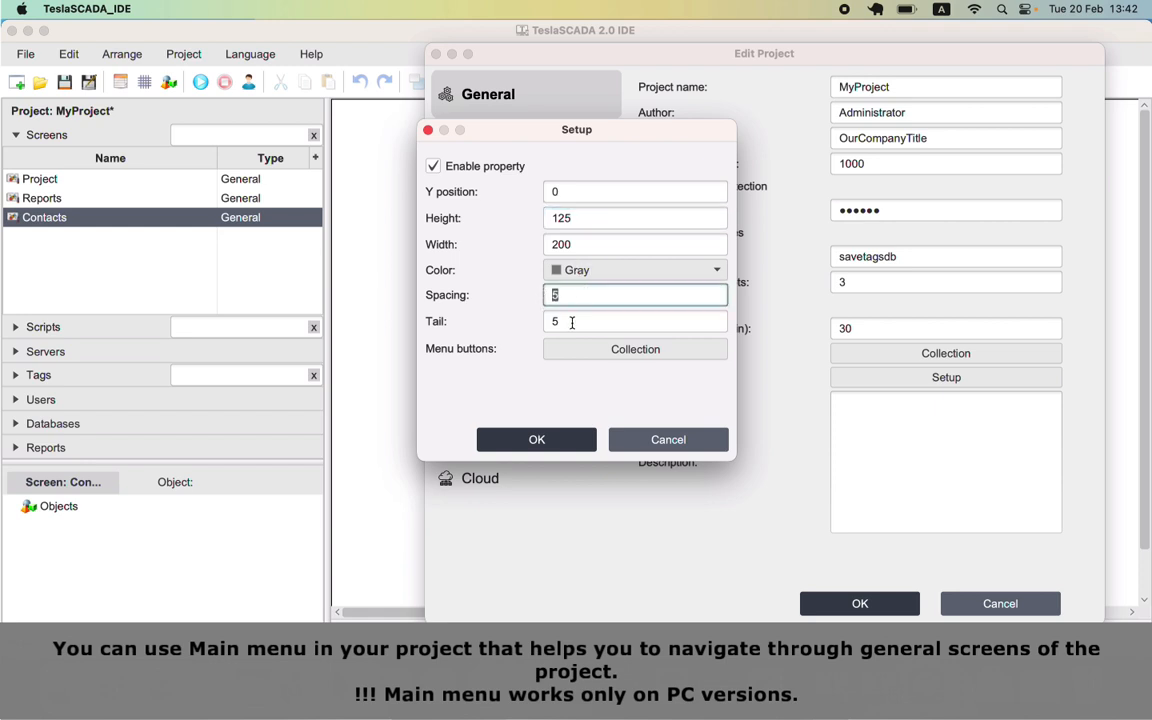
key("Tab")
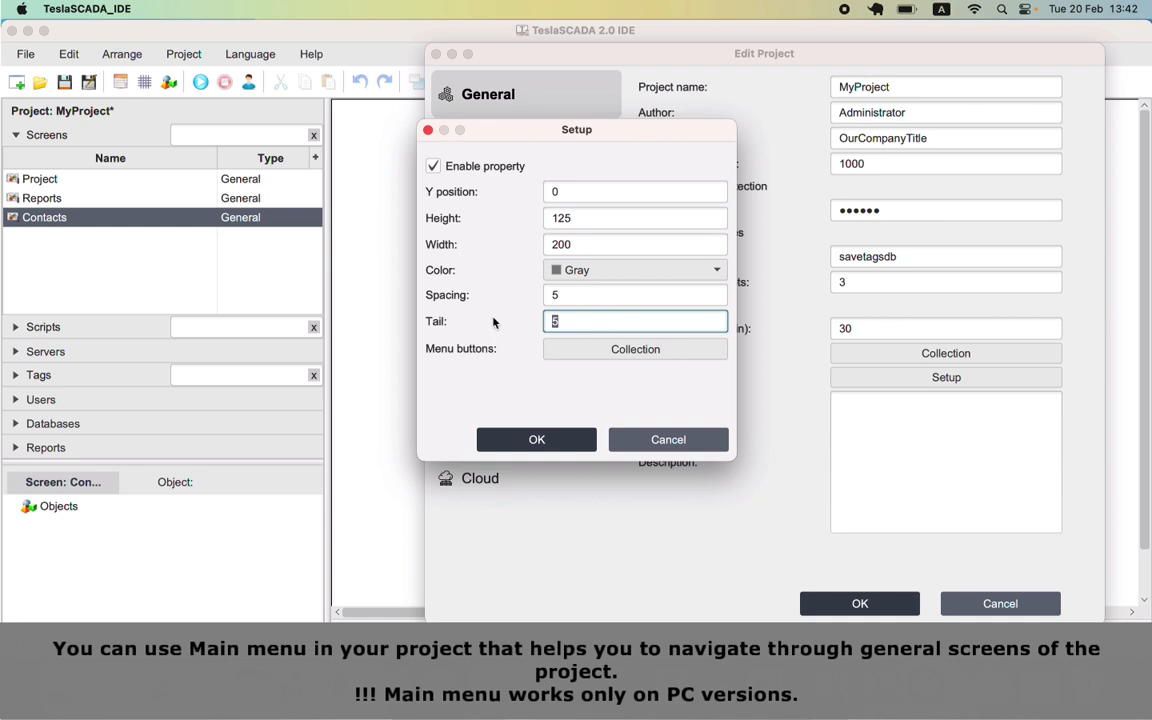
Step: Start a new main-menu button linked to the Project screen, labelled 'Project'
left_click(582, 351)
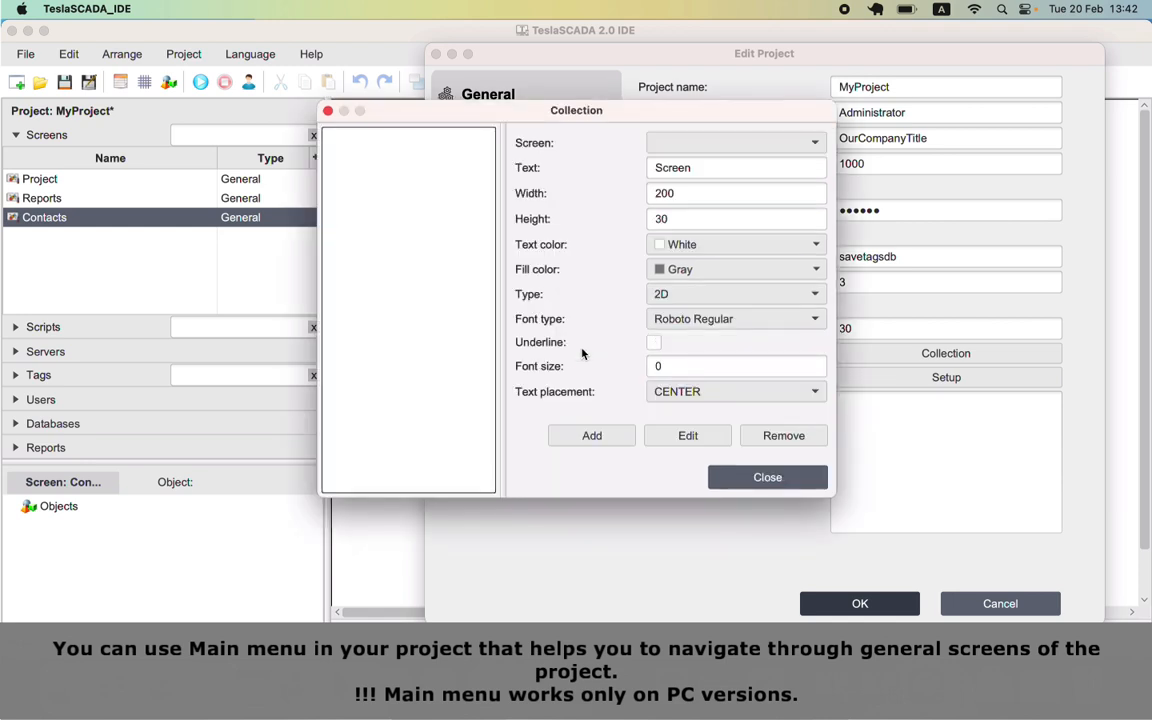
left_click(756, 147)
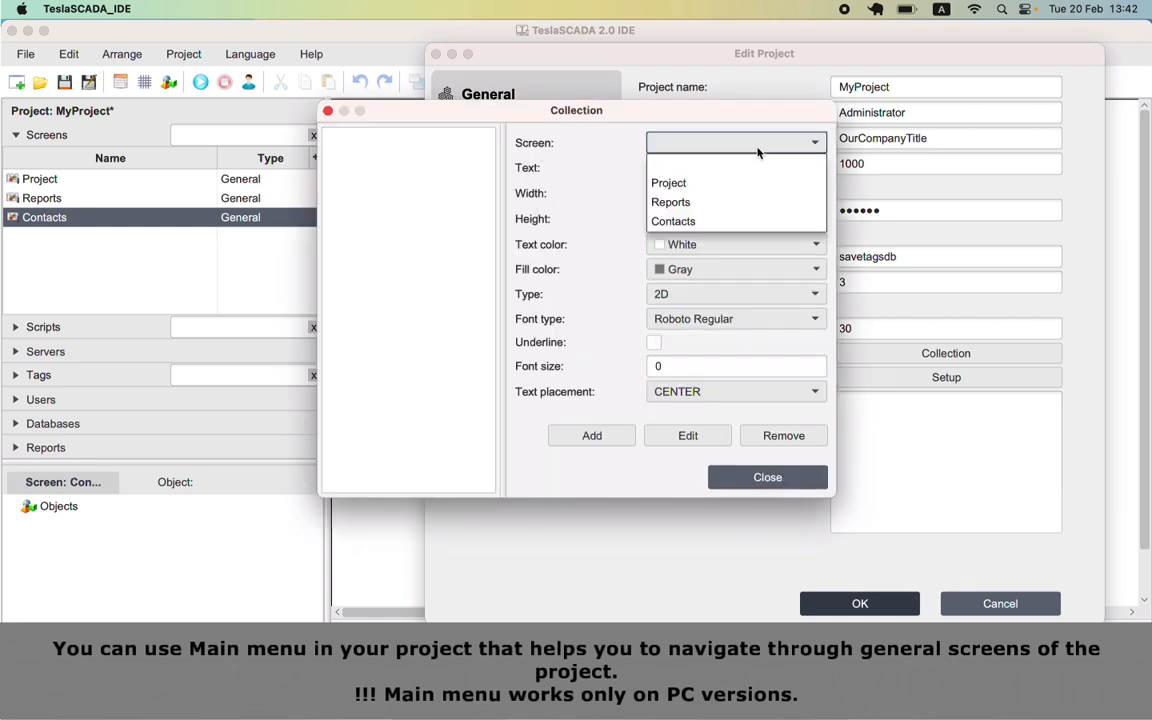
left_click(697, 183)
key("Tab")
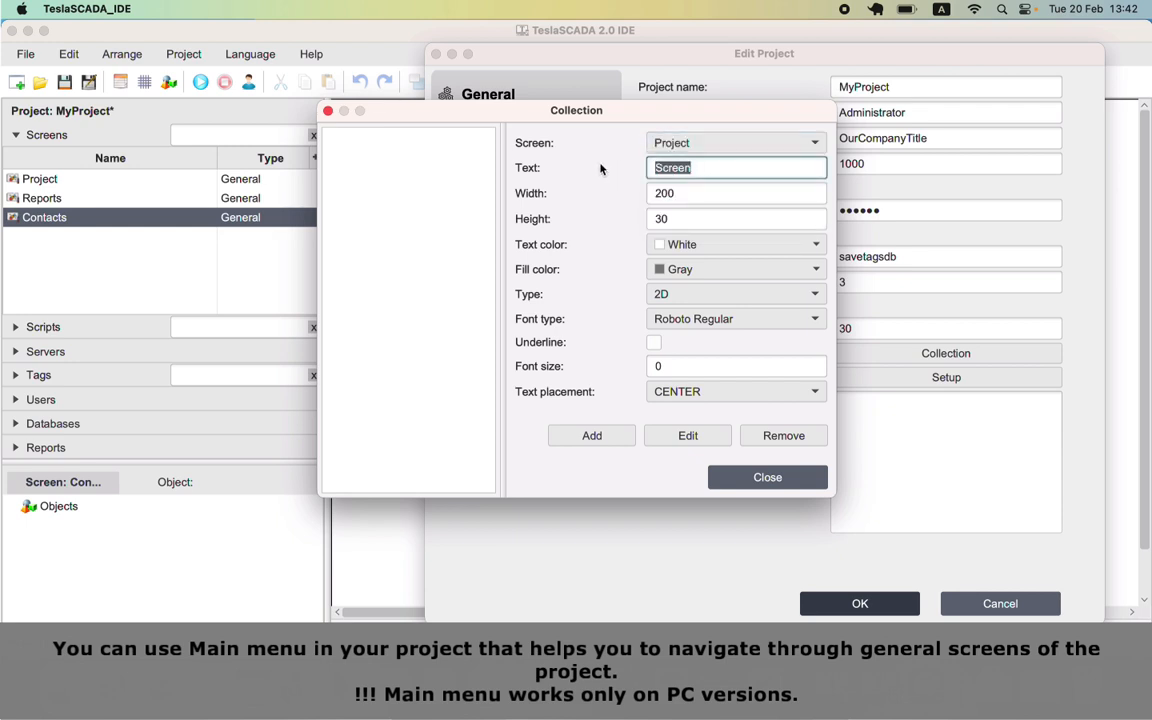
type("Project")
Step: Style it black, 2D, Roboto Regular size 20 with centred label, and add it to the menu
left_click(684, 194)
left_click(680, 218)
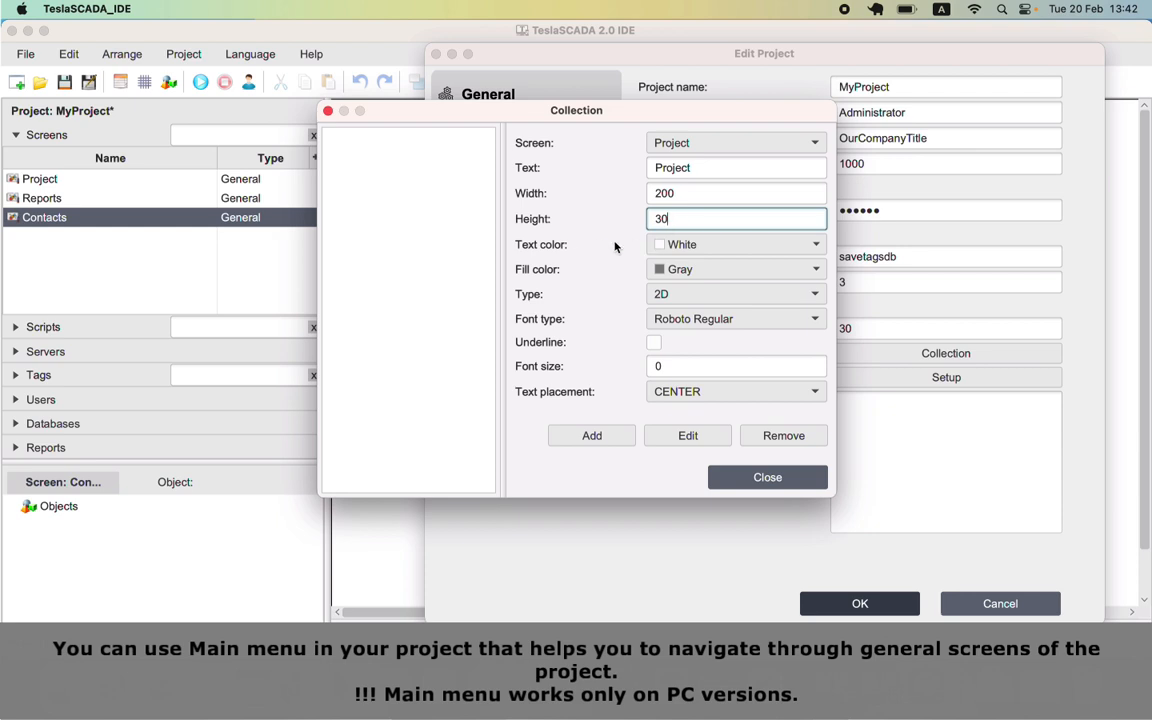
left_click(688, 270)
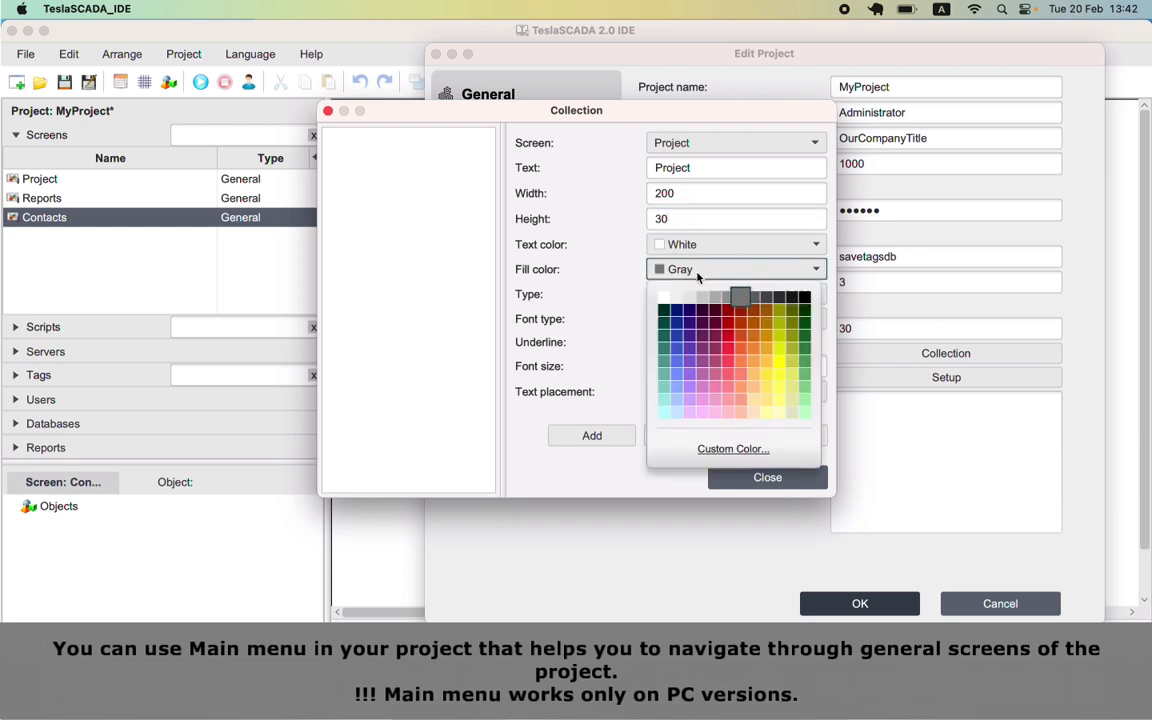
left_click(803, 299)
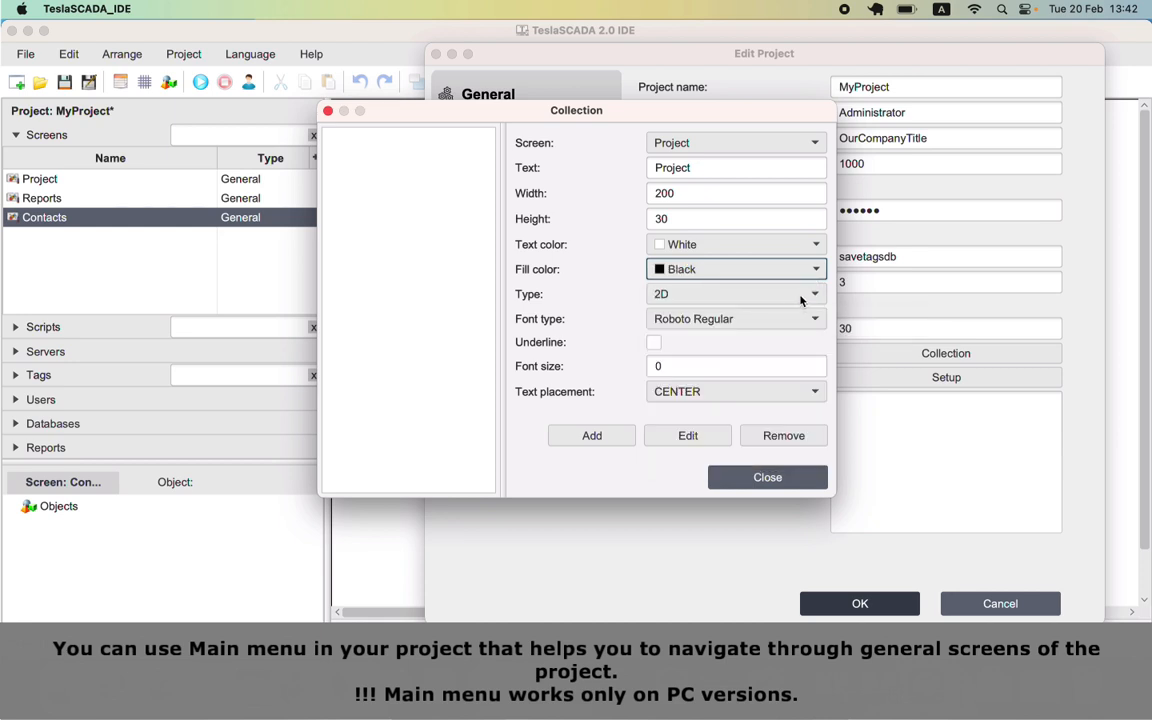
left_click(804, 299)
left_click(805, 300)
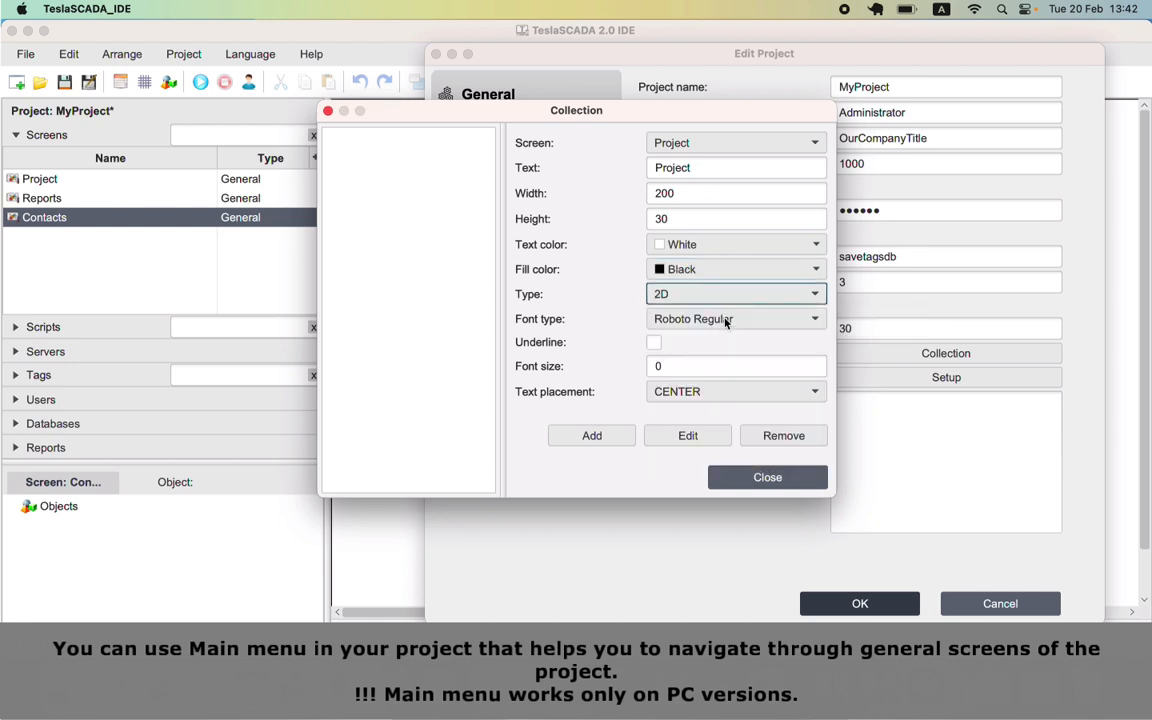
left_click(727, 319)
left_click(727, 321)
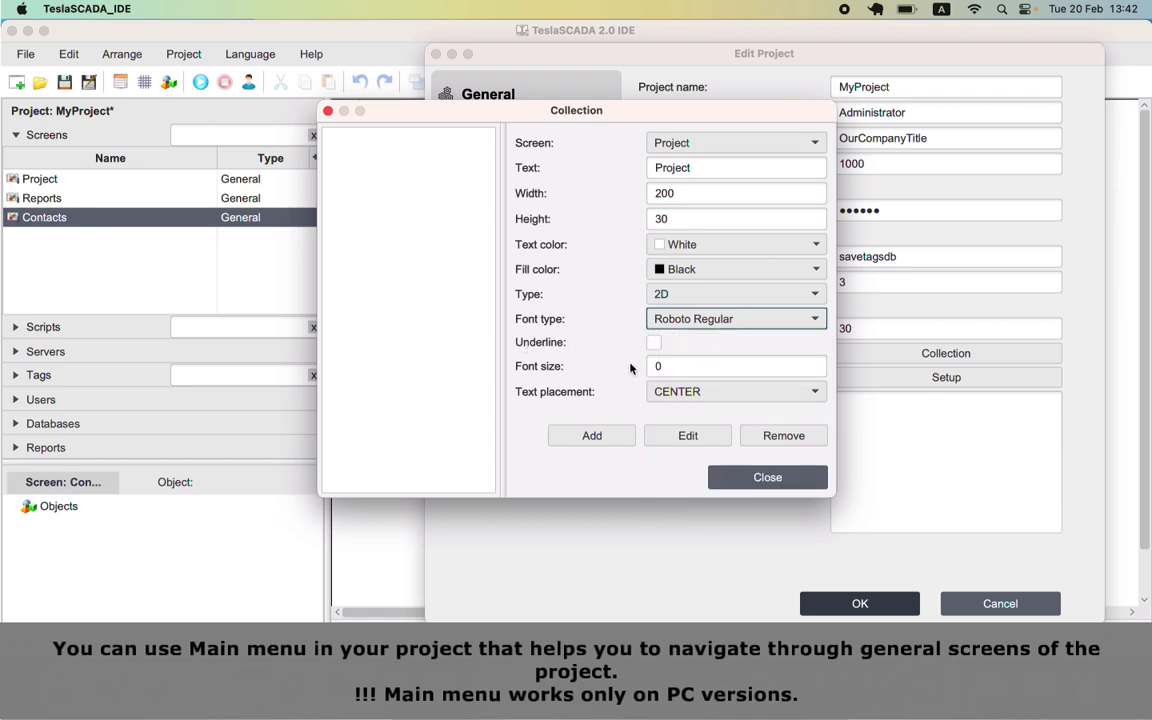
key("Tab")
key("Tab")
type("20")
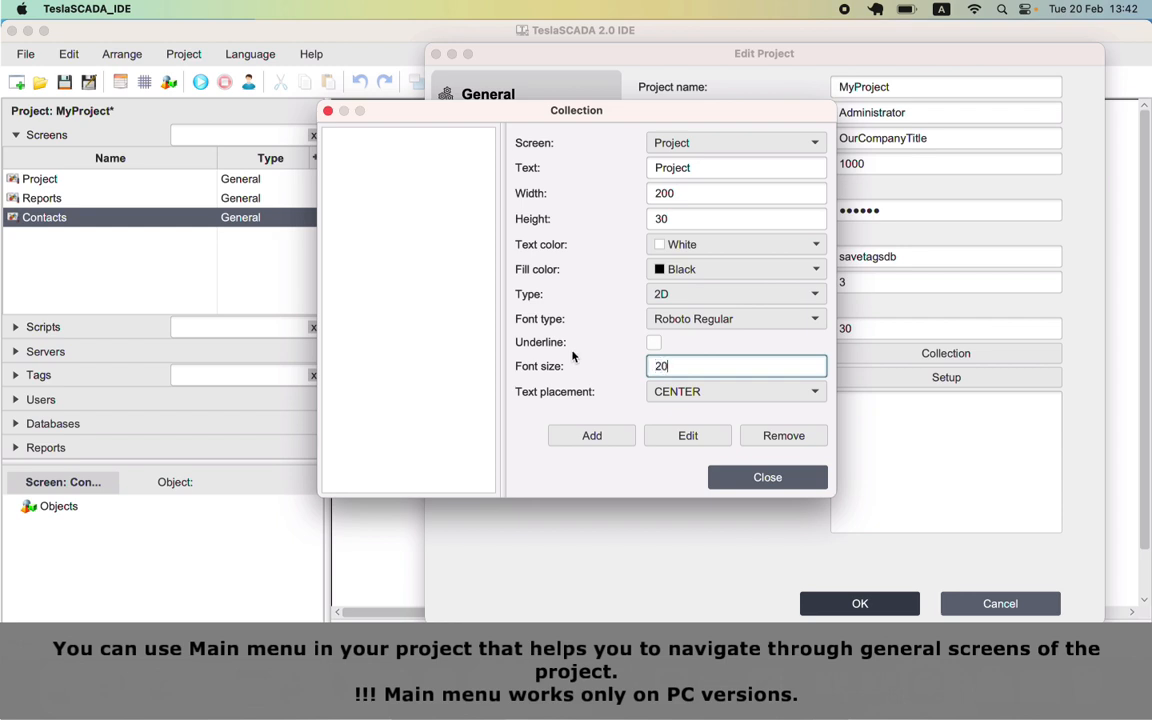
left_click(682, 392)
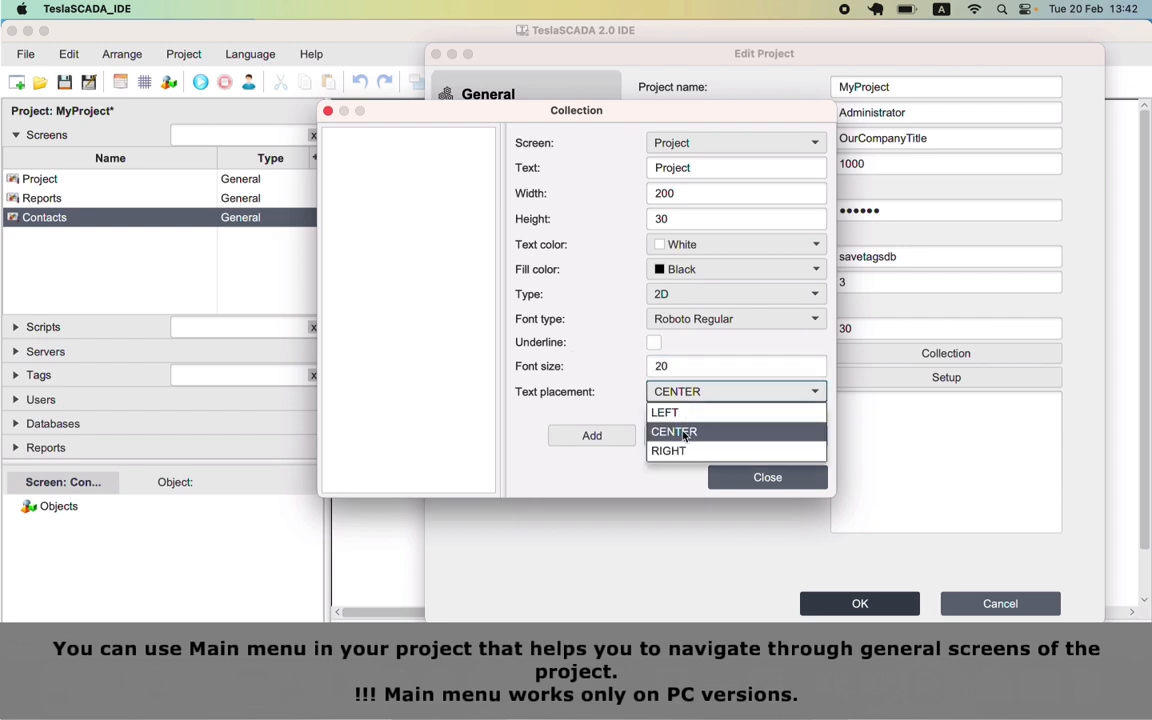
left_click(684, 431)
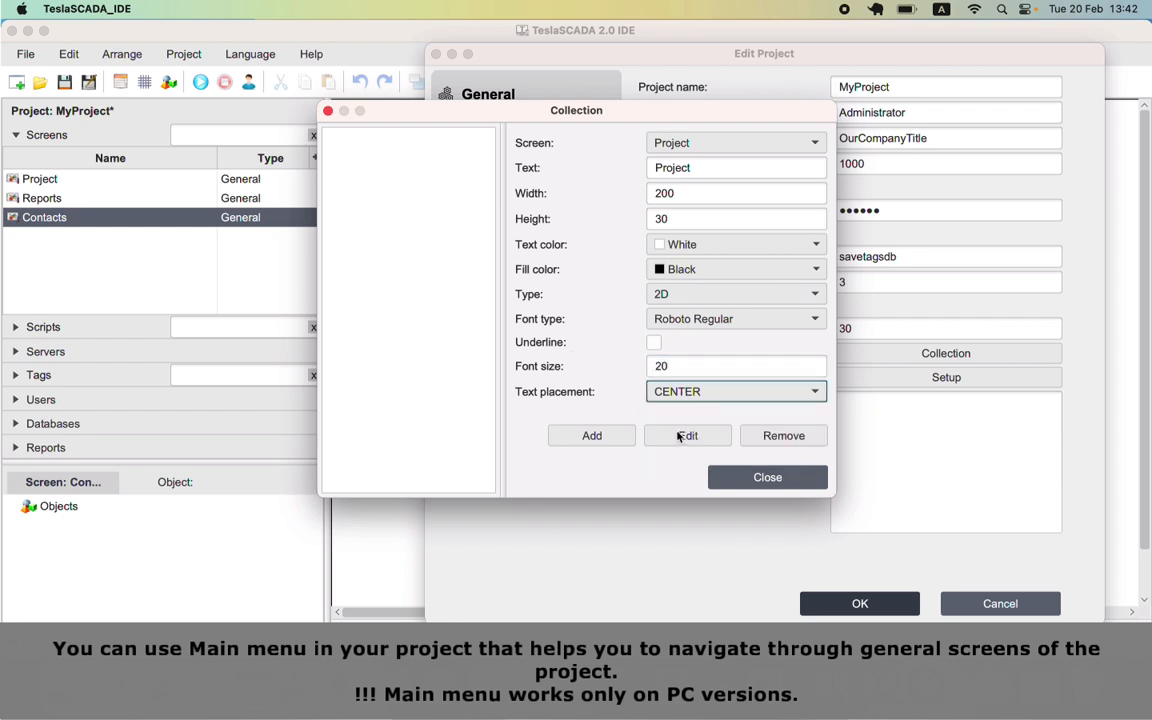
left_click(610, 437)
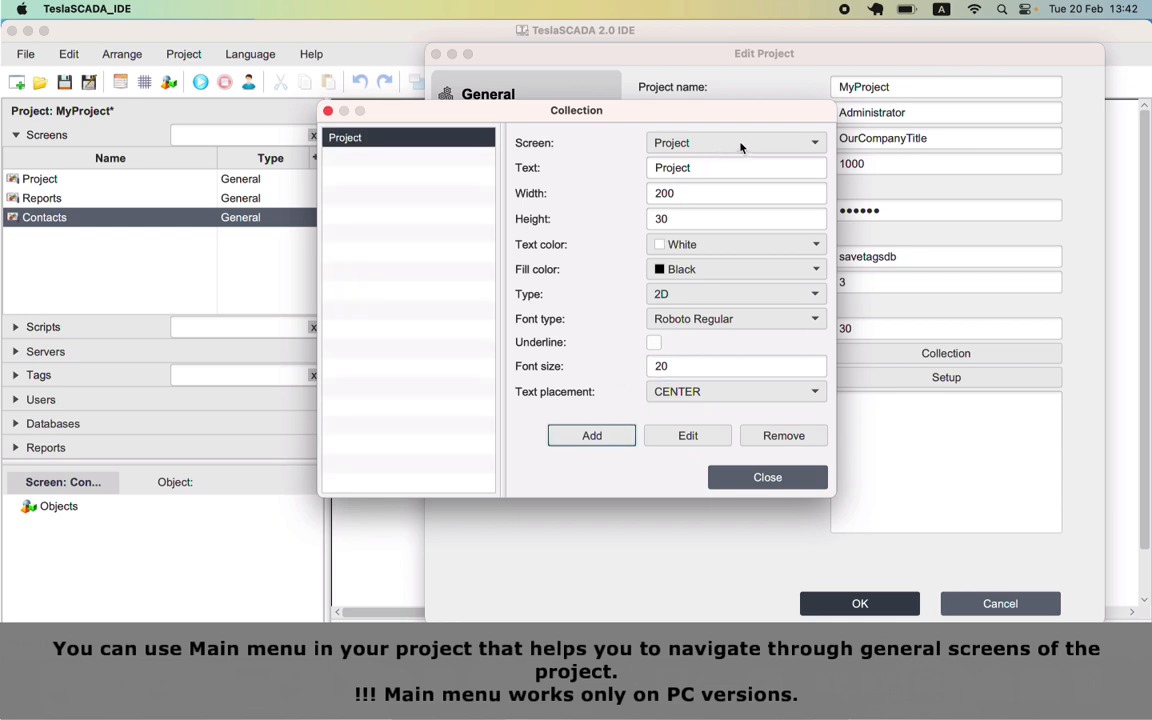
Step: Add a 'Reports' menu button linked to the Reports screen
left_click(814, 146)
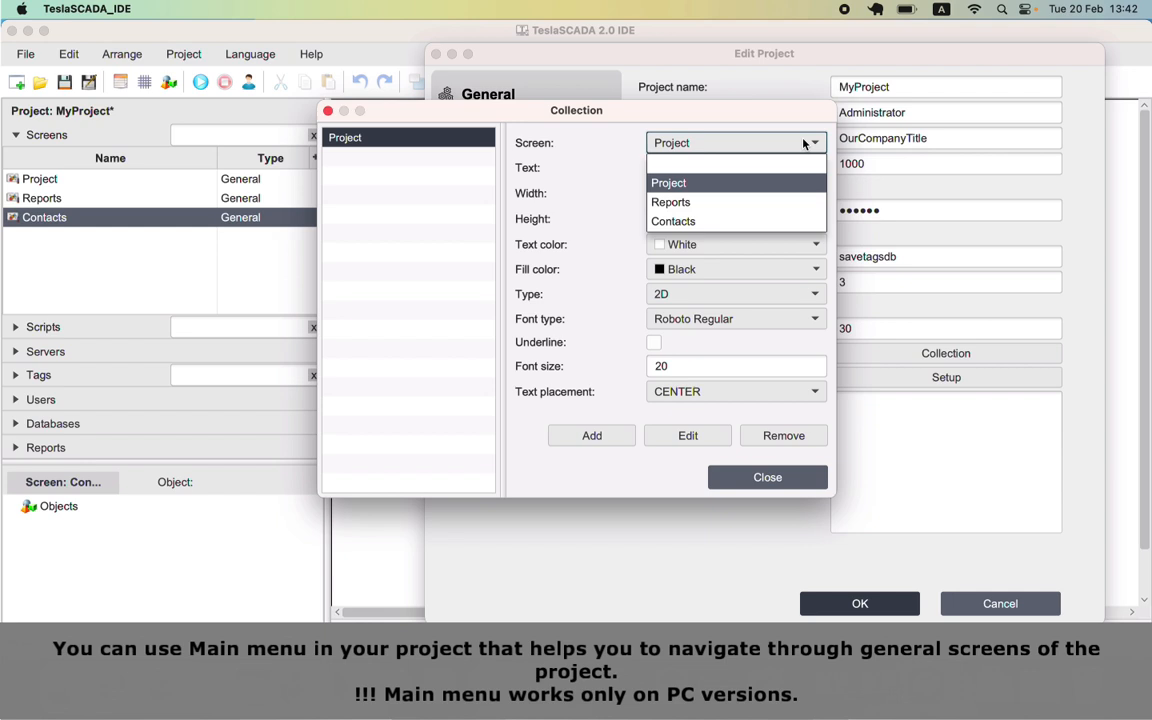
left_click(694, 199)
double_click(715, 167)
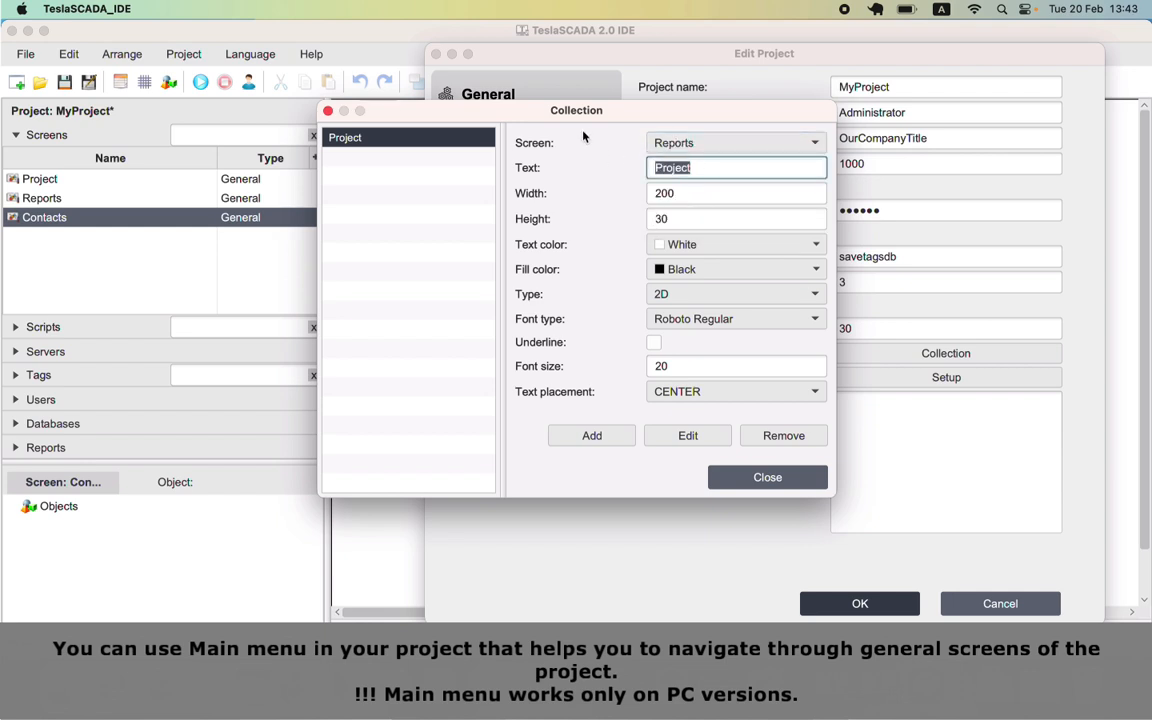
type("Reports")
left_click(592, 436)
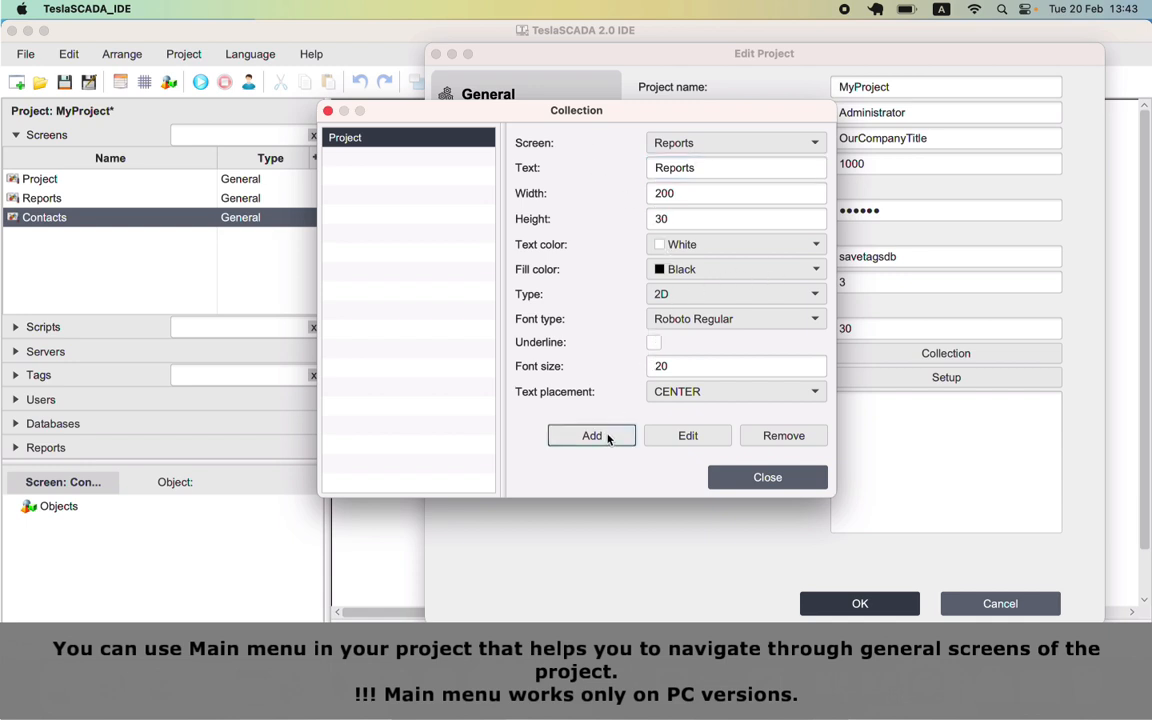
Step: Add a 'Contacts' menu button linked to the Contacts screen and close the button list
left_click(730, 143)
left_click(673, 221)
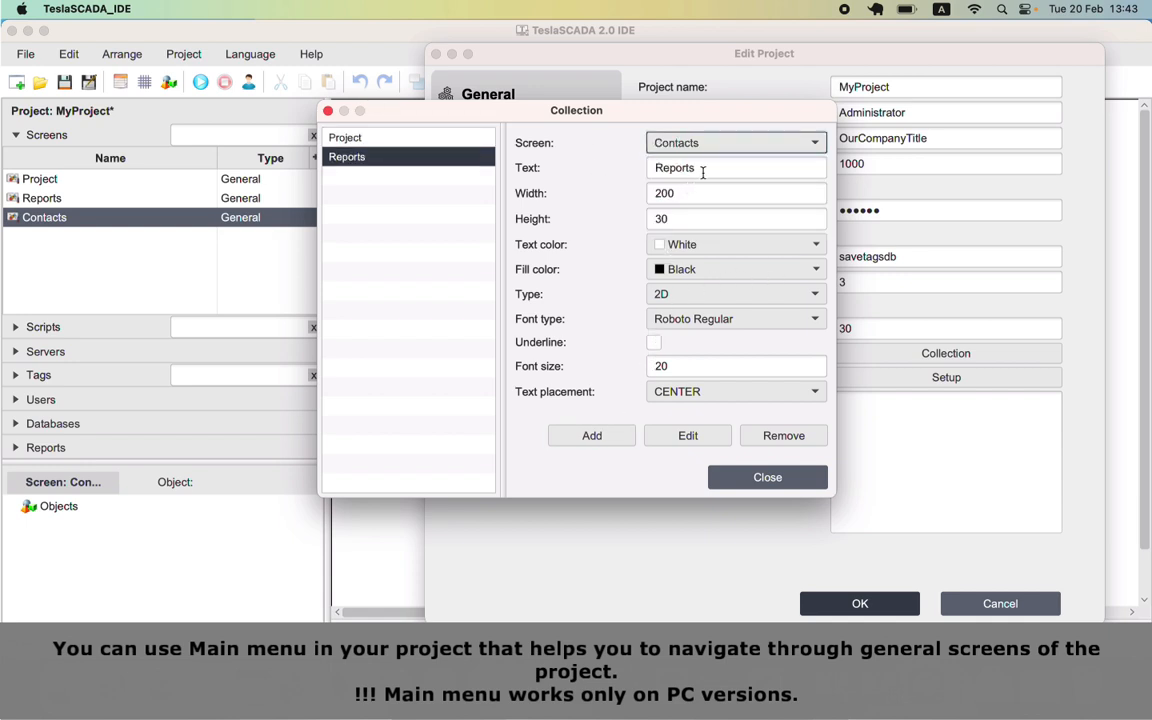
double_click(702, 168)
type("RC")
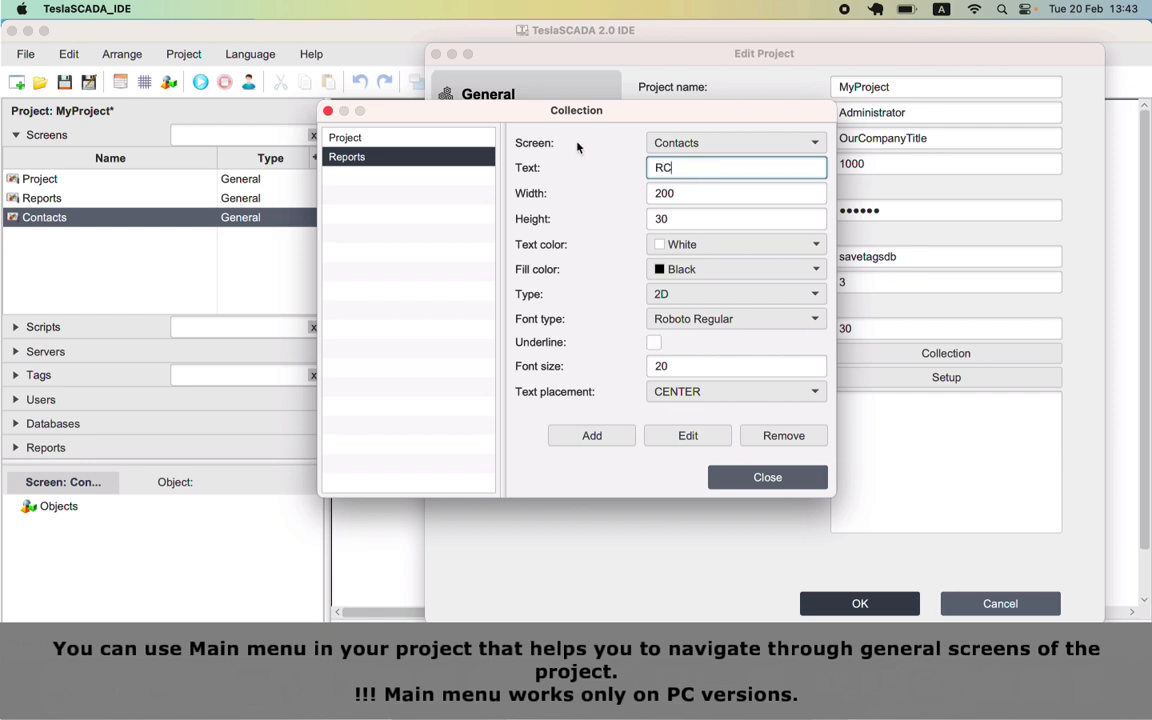
key("BackSpace")
key("BackSpace")
type("Contacts")
left_click(600, 437)
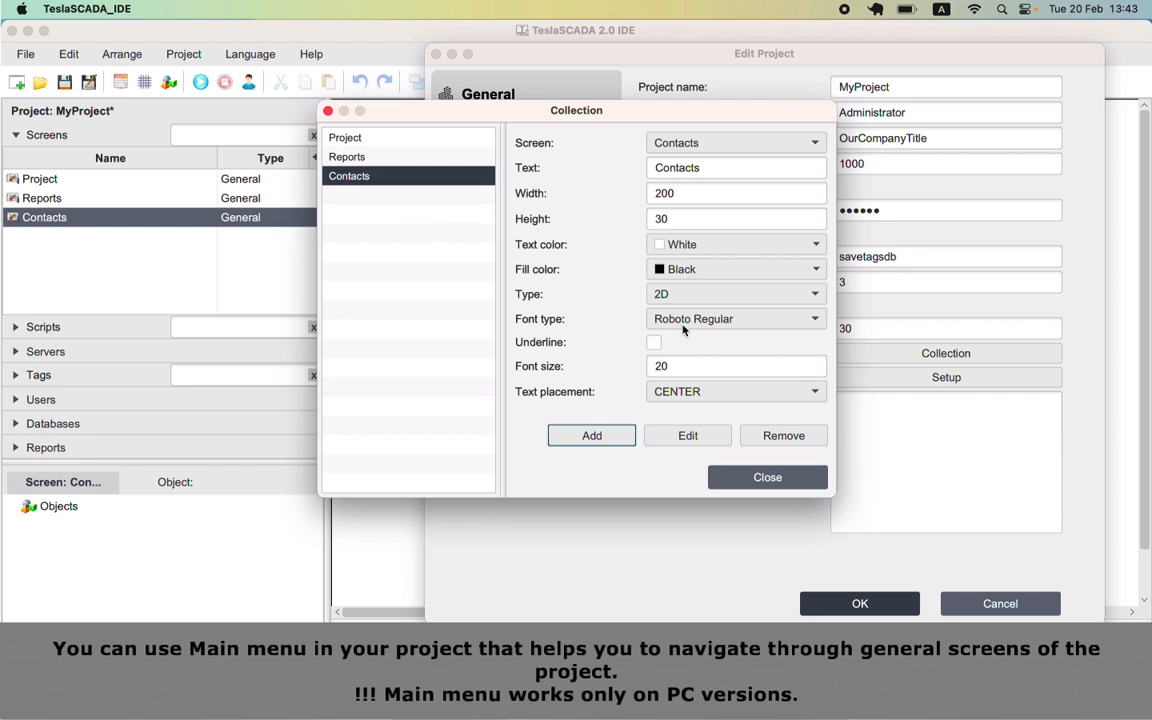
left_click(766, 477)
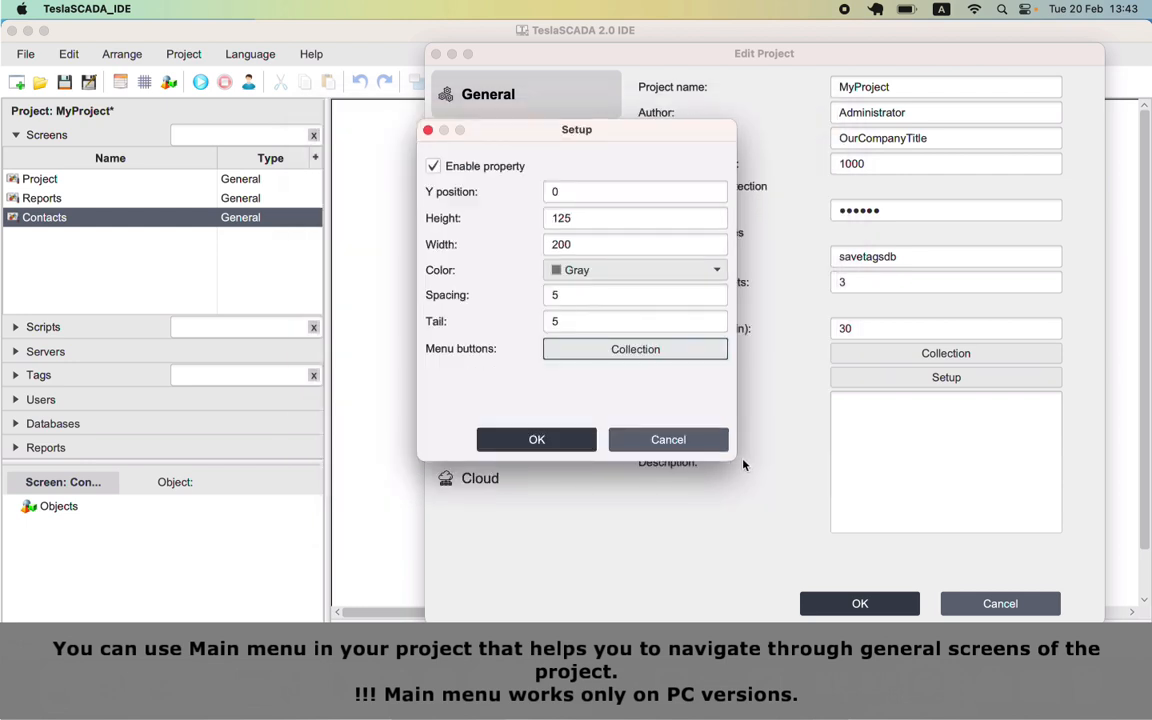
Step: Confirm the menu and project settings, then test the Project, Reports and Contacts menu buttons
left_click(578, 443)
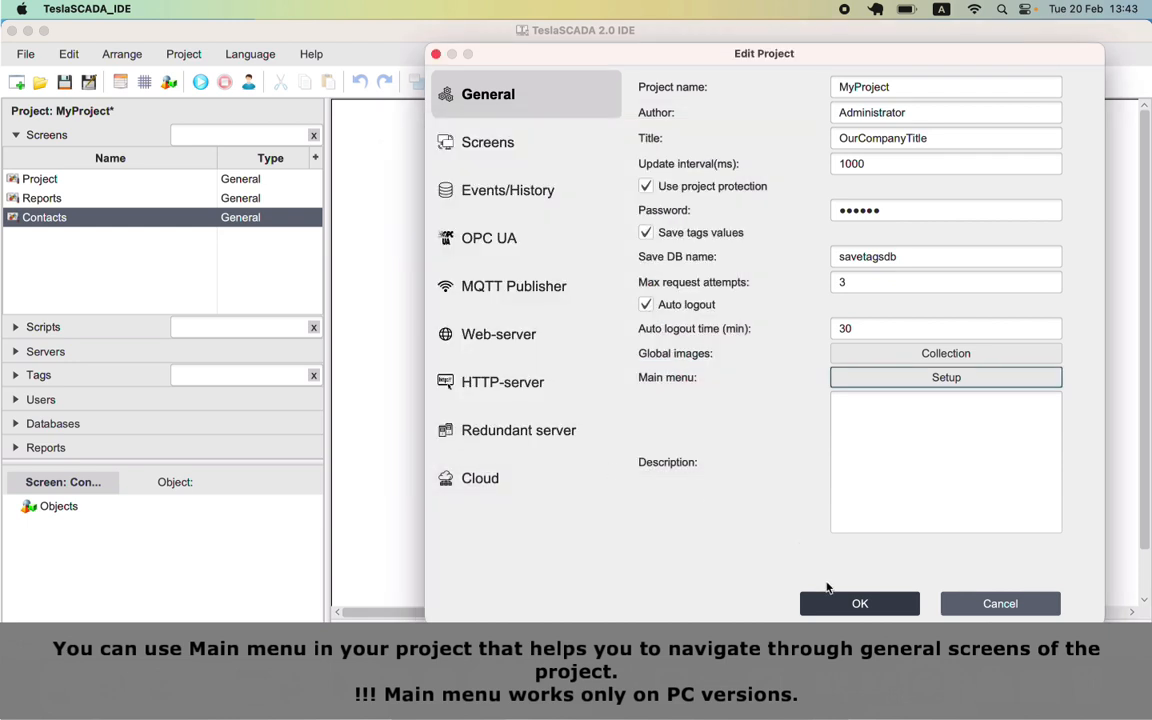
left_click(857, 604)
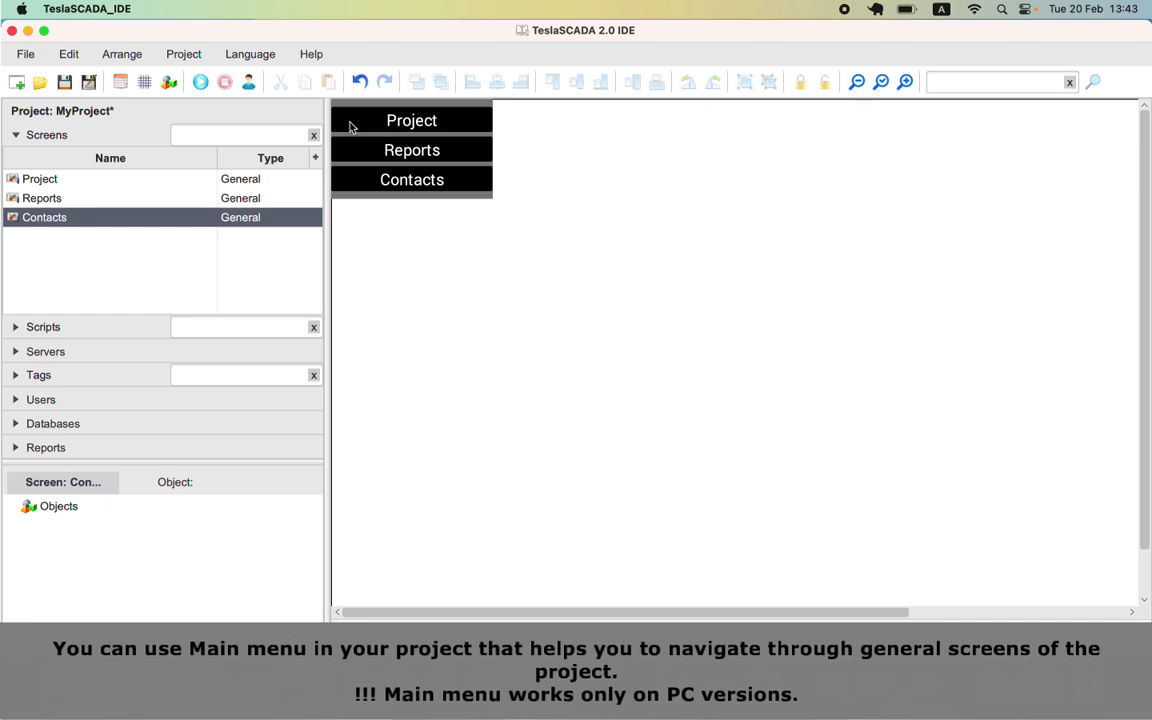
left_click(427, 124)
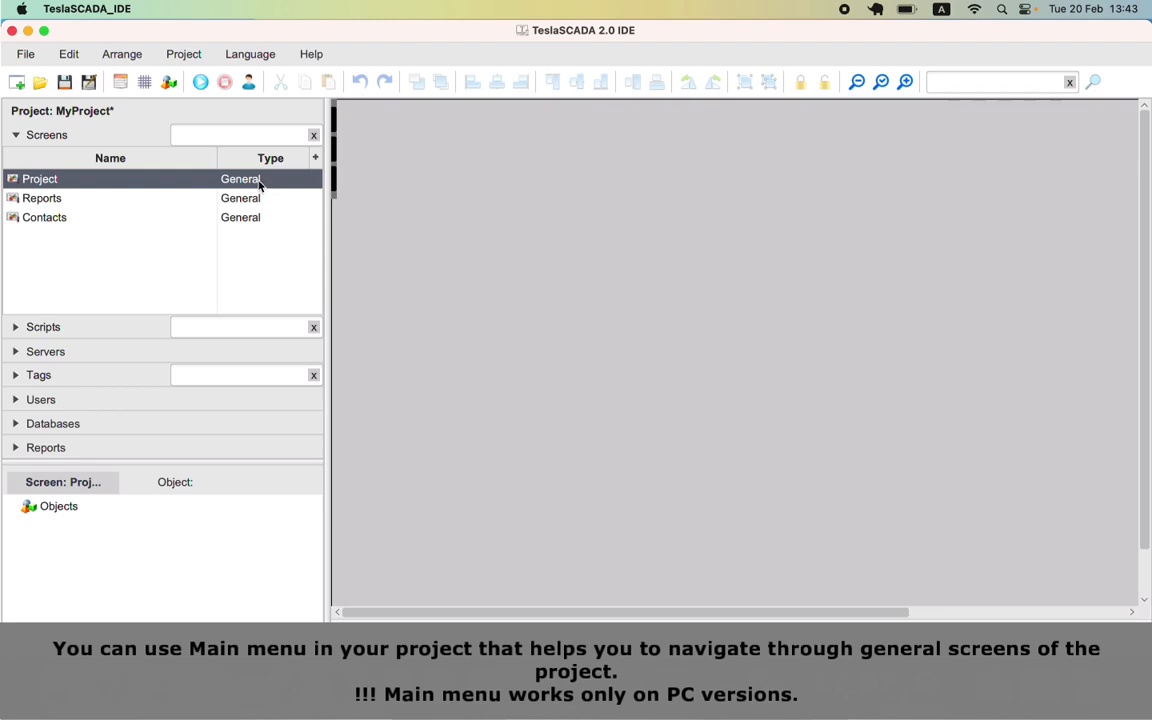
left_click(345, 150)
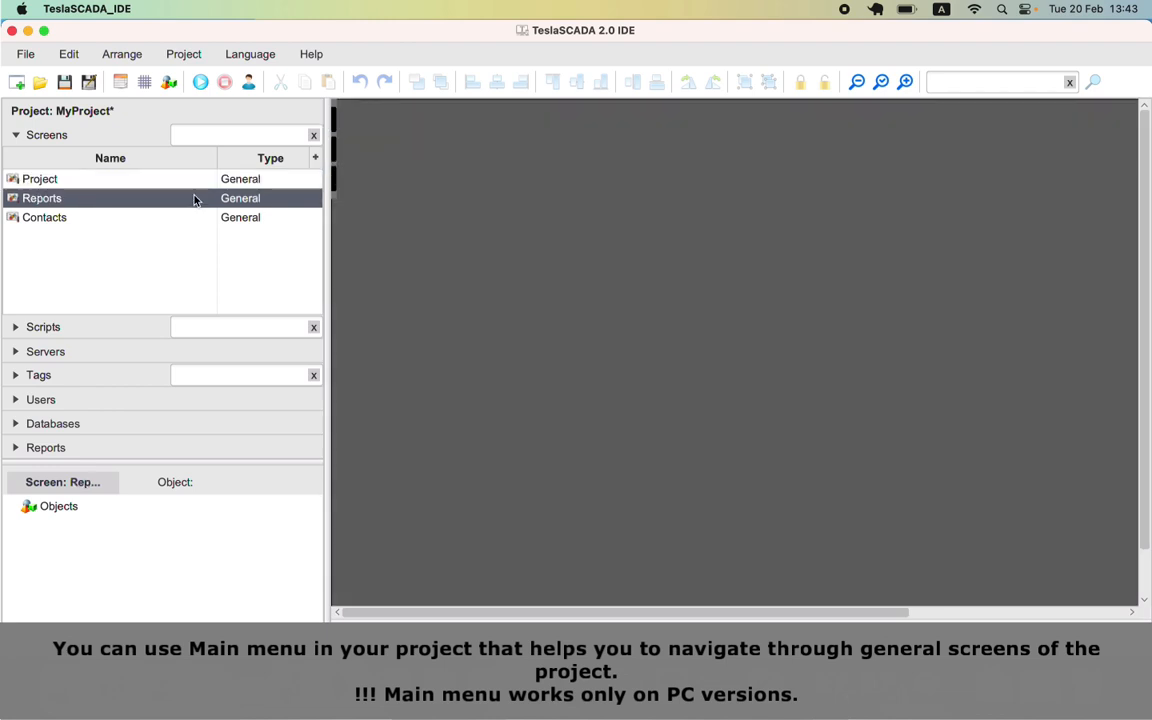
mouse_move(334, 134)
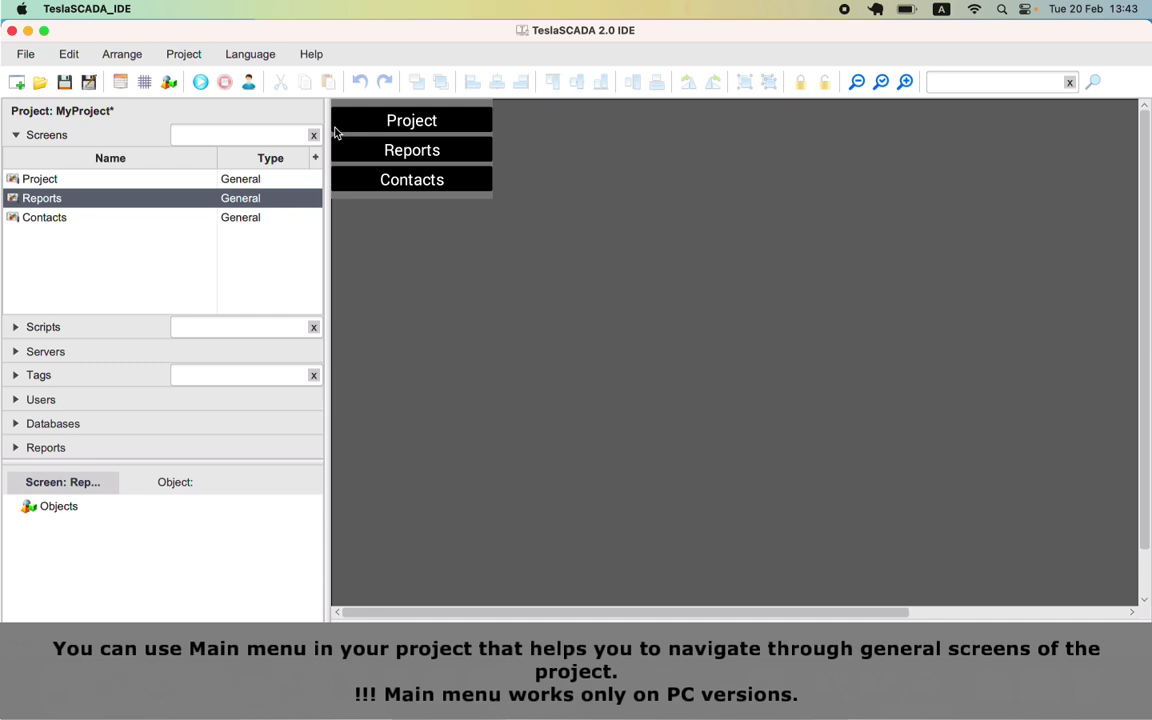
left_click(381, 182)
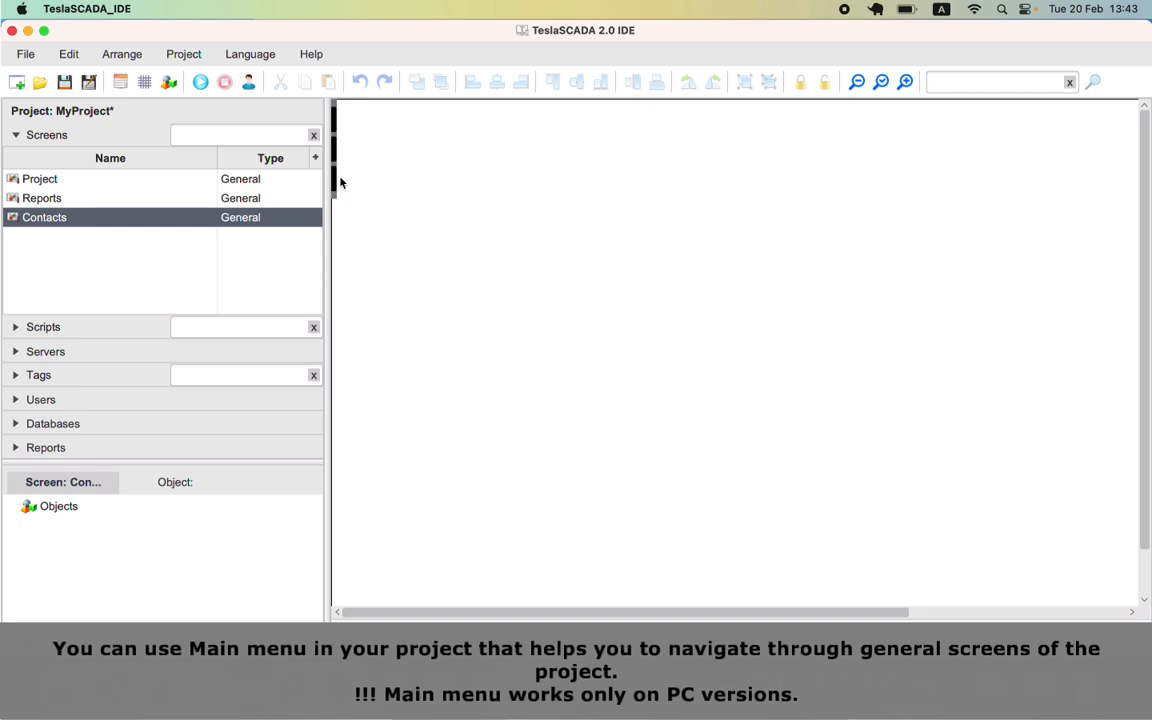
Step: Reopen Edit Project's General settings and place the cursor in the empty Description field
left_click(120, 83)
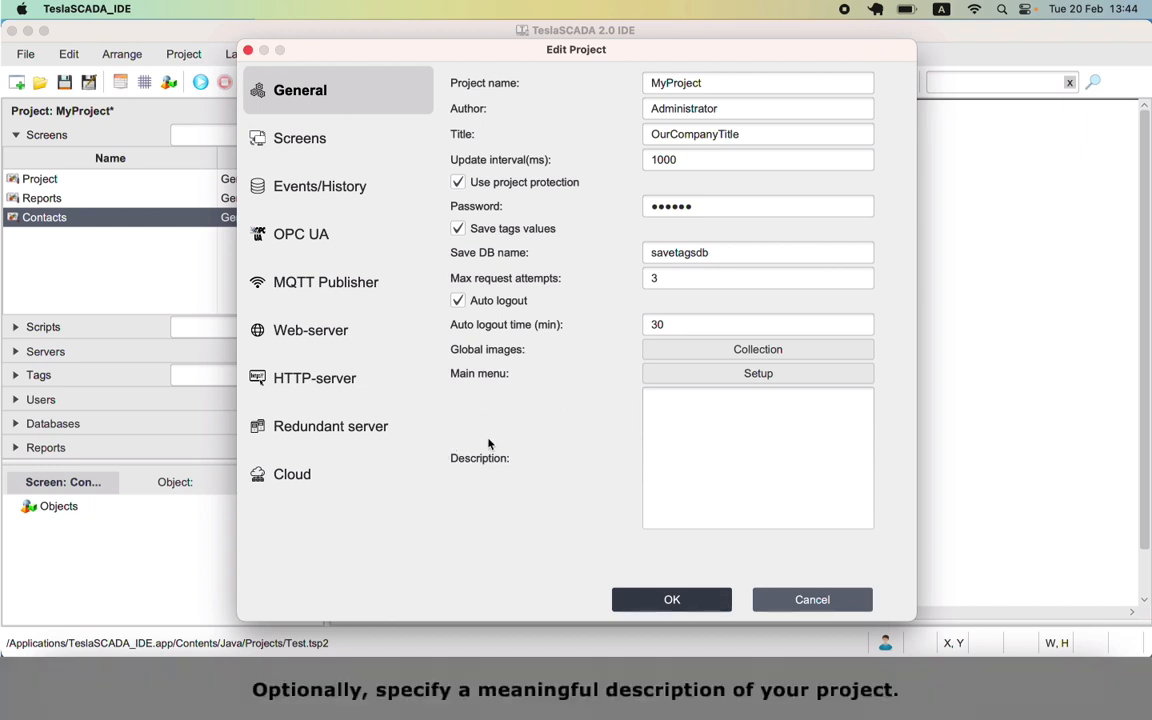
left_click(778, 417)
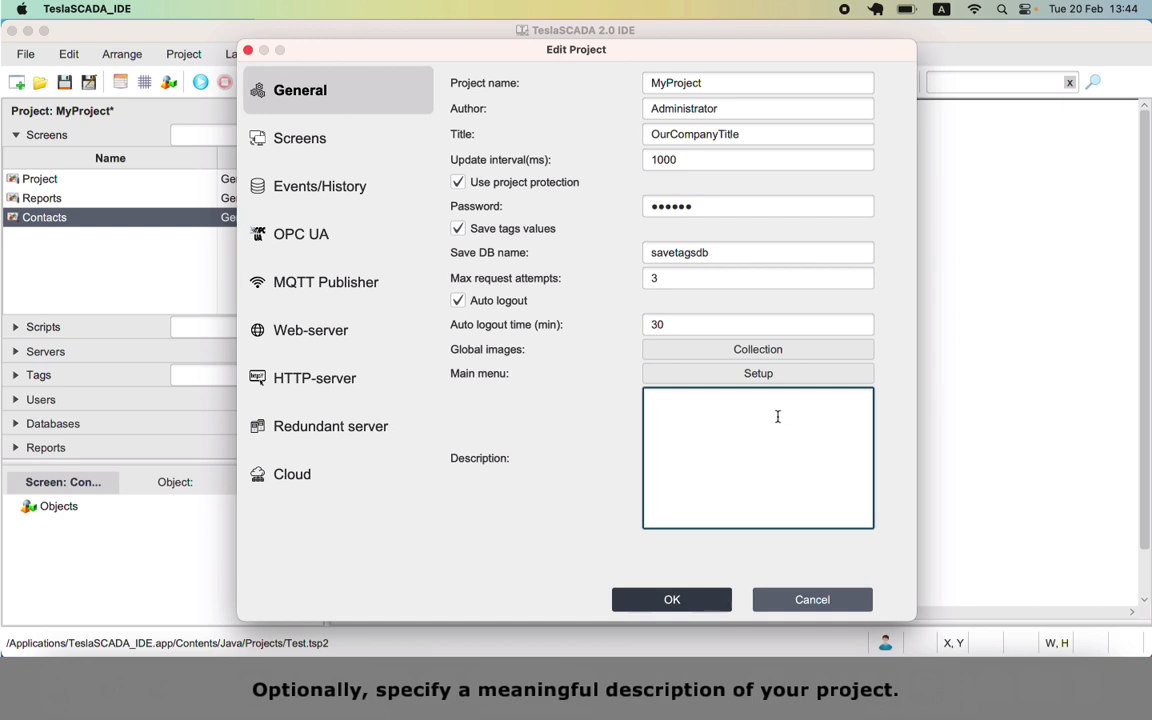